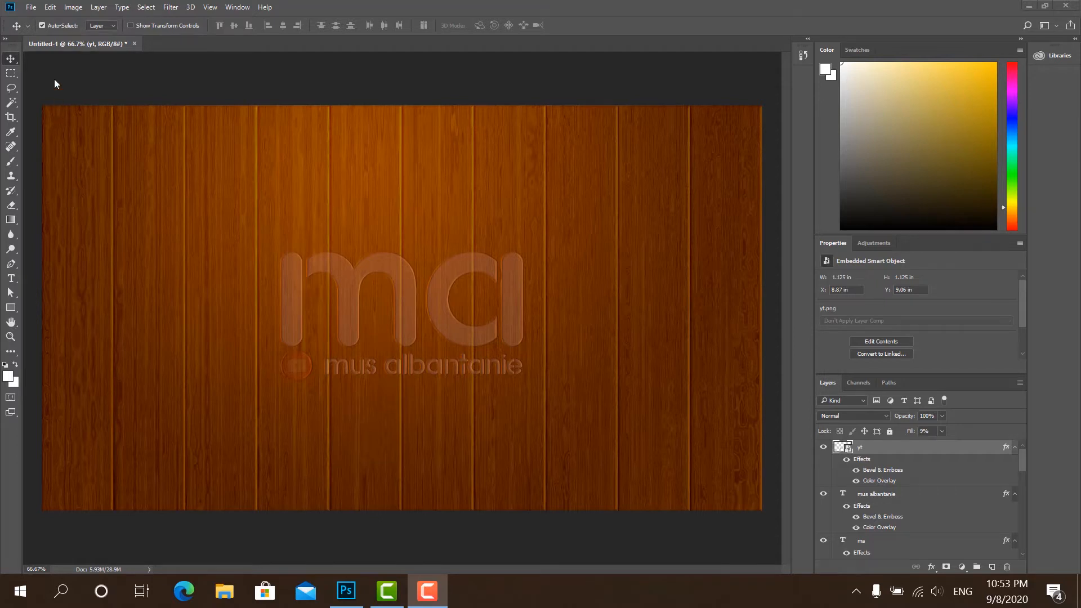
- Create a new 1920 x 1080 px document at 72 ppi in RGB Color with a white background
click(31, 6)
click(39, 17)
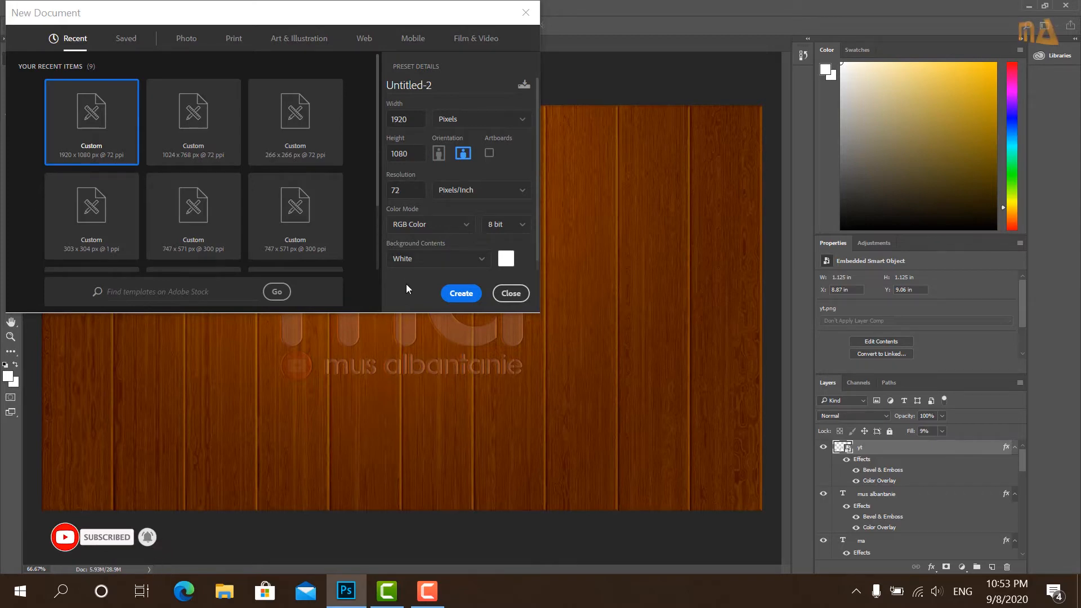
click(465, 297)
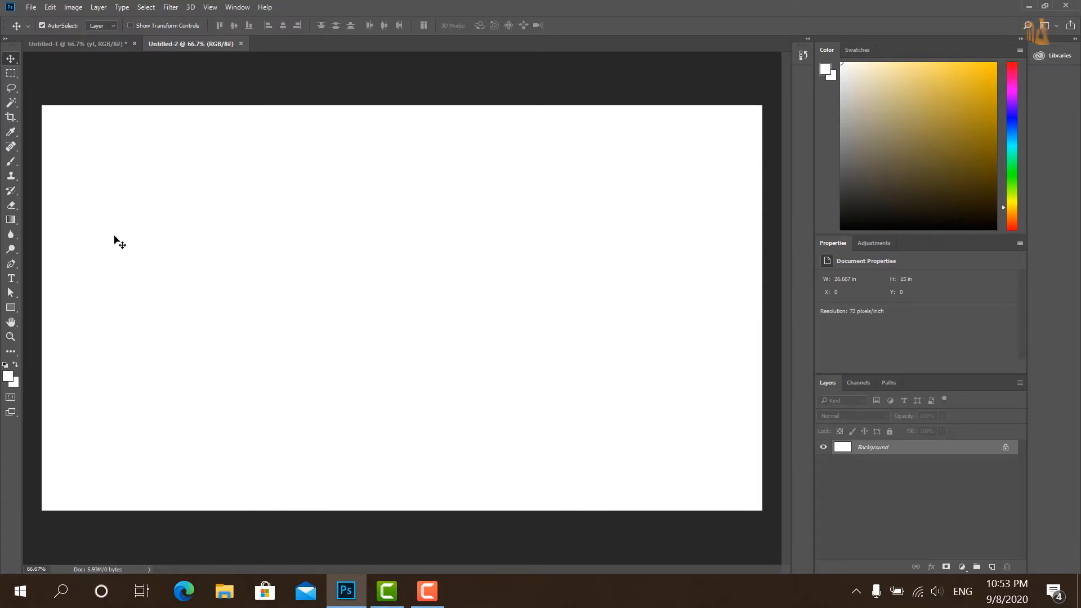
- Fill the Background with a reversed brown-to-orange radial gradient running from the canvas's top centre down to near its bottom edge
click(11, 220)
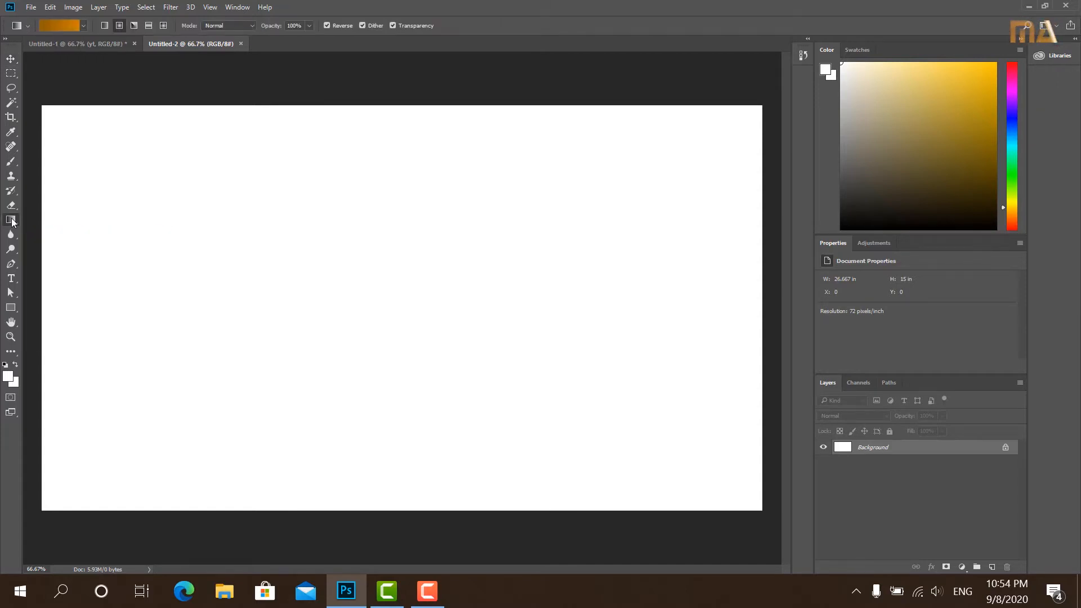
click(59, 26)
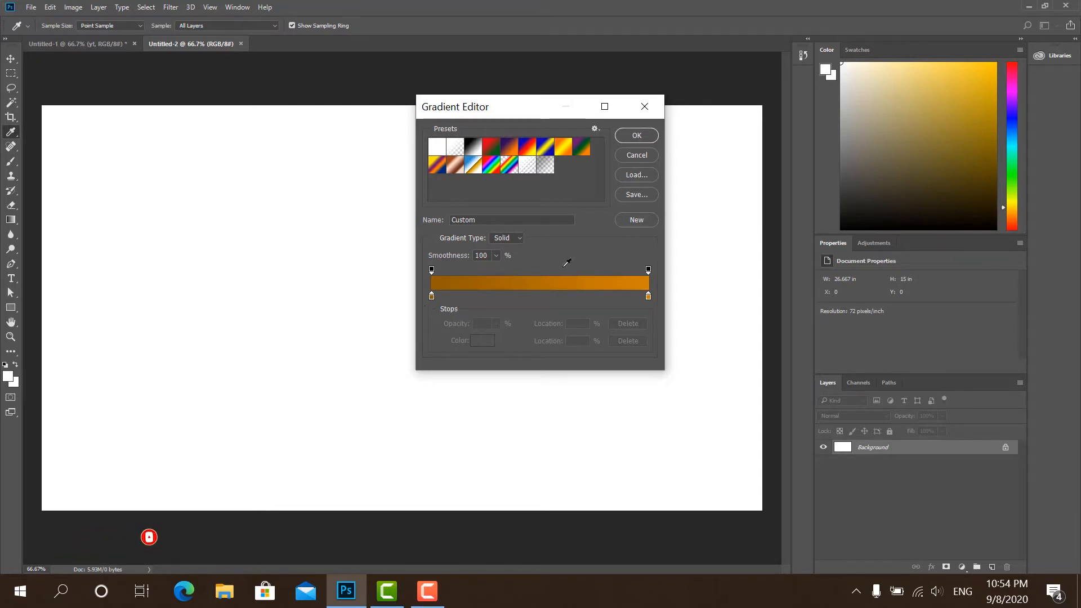
click(640, 135)
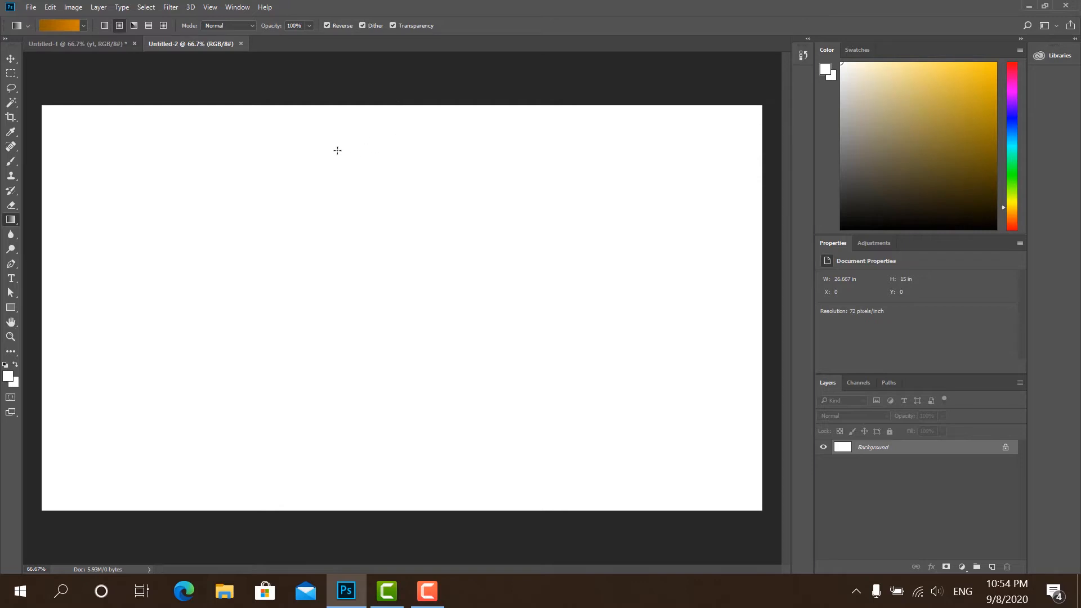
drag(391, 119, 386, 493)
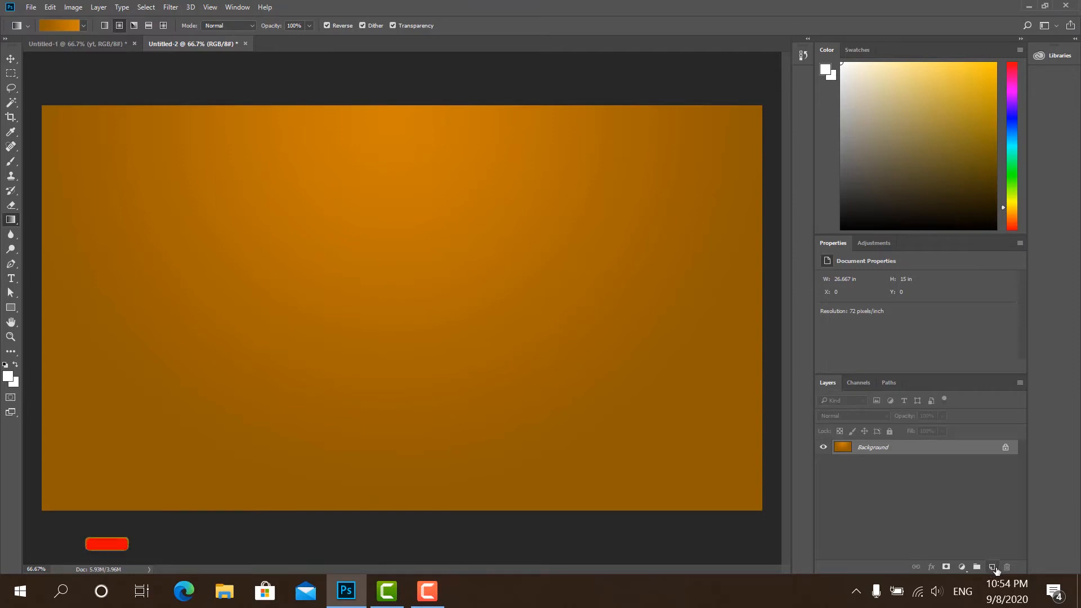
- Add a new layer above the Background and name it texture
click(991, 566)
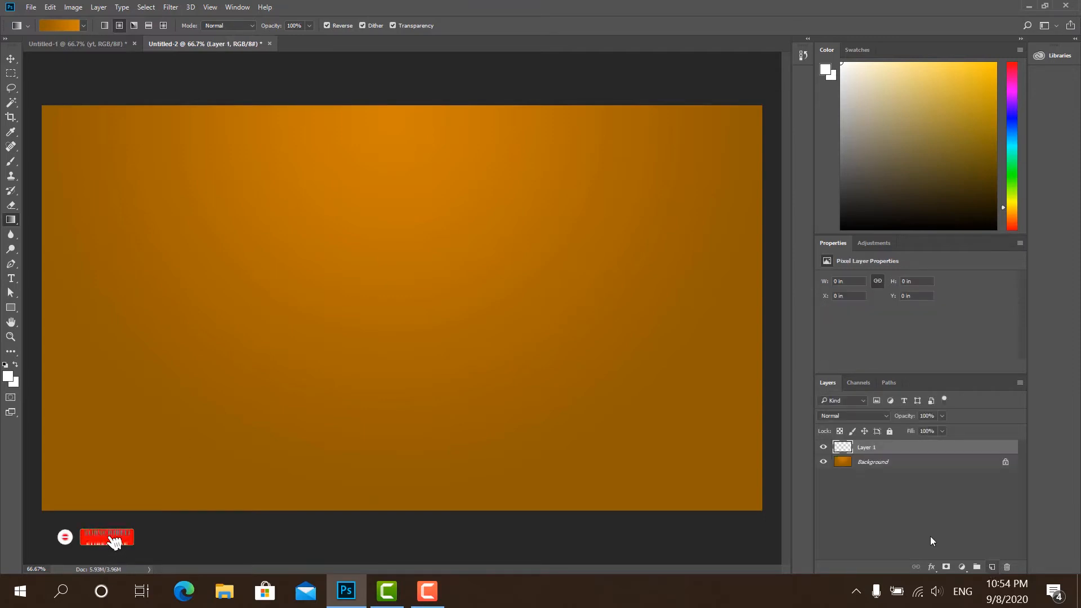
double_click(876, 449)
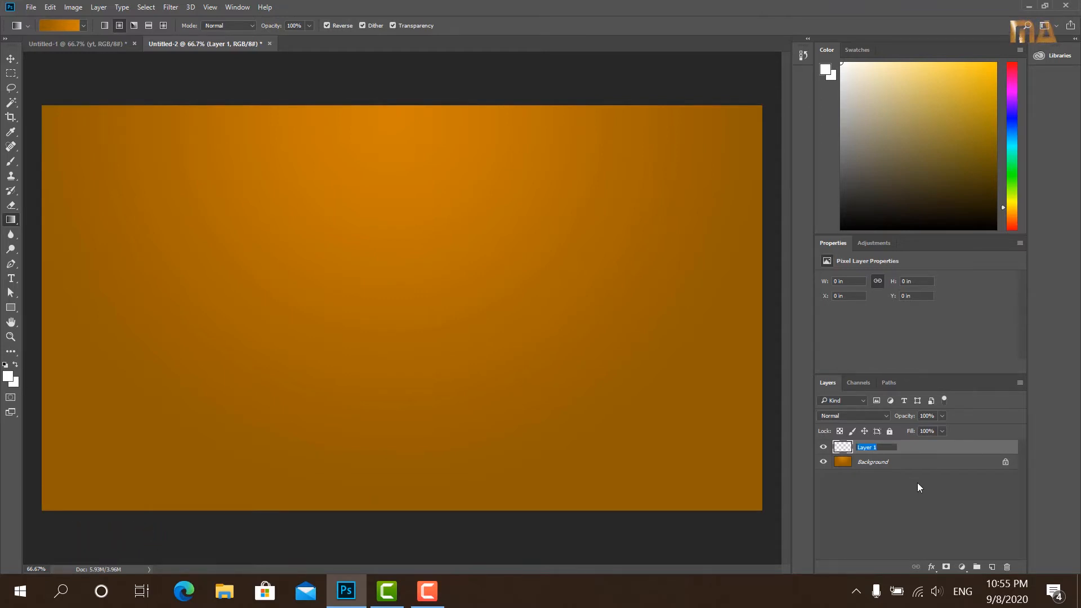
text(texture)
key(Return)
- Fill the texture layer with white (#ffffff) as the foreground color
click(8, 377)
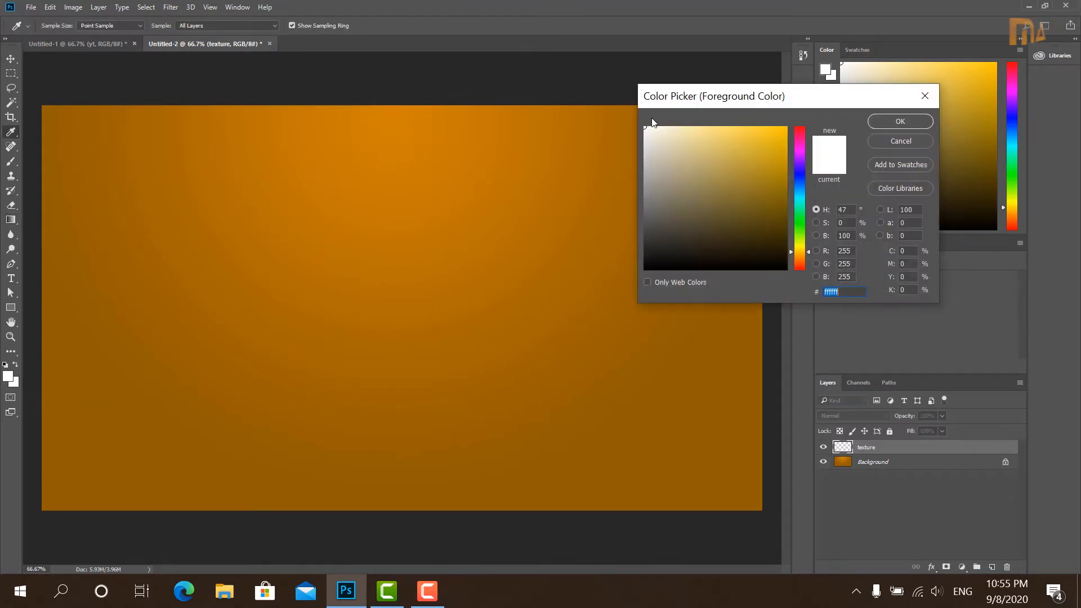
click(880, 123)
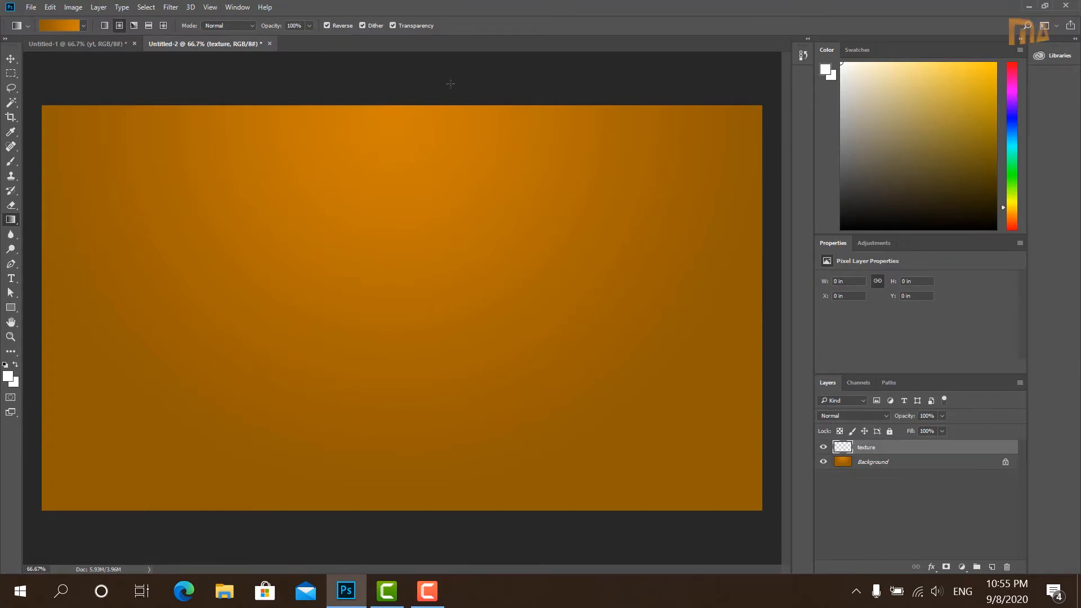
key(alt+BackSpace)
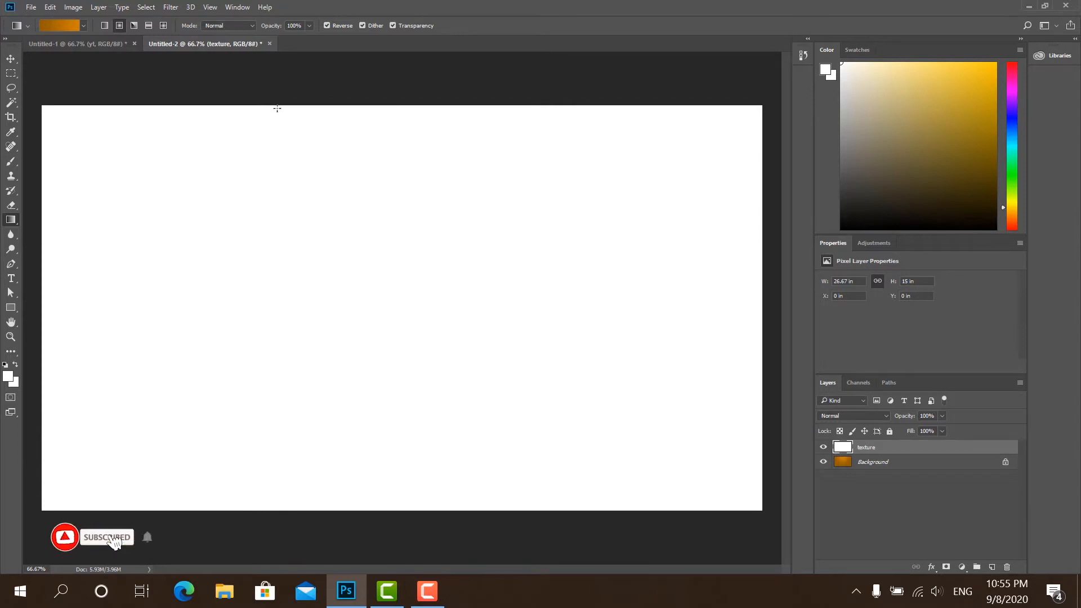
- Apply the Add Noise filter to the texture layer with 60% amount, Gaussian distribution and Monochromatic enabled
click(171, 7)
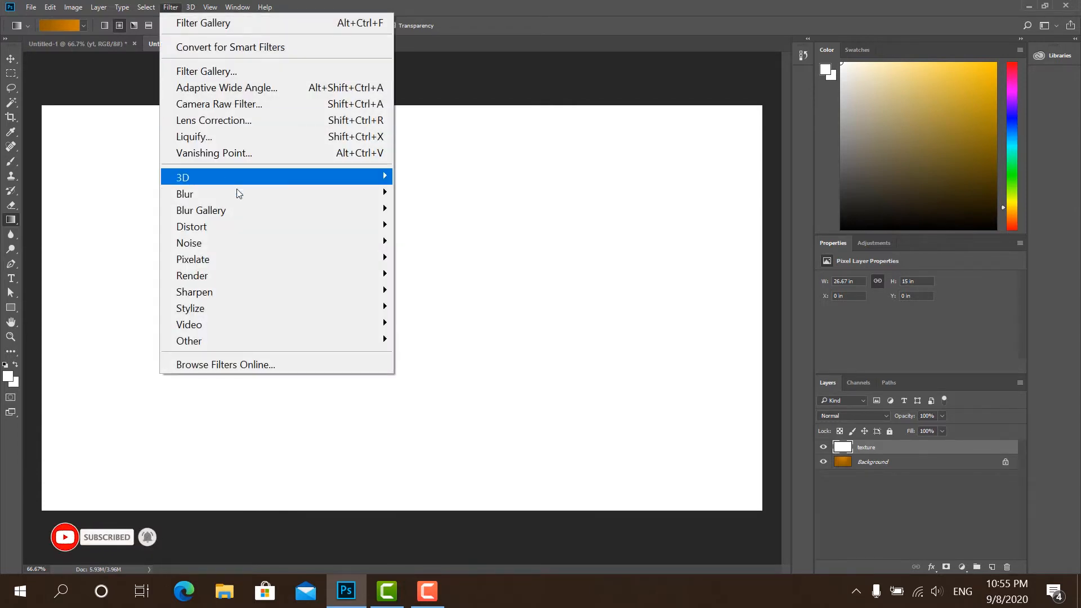
mouse_move(254, 244)
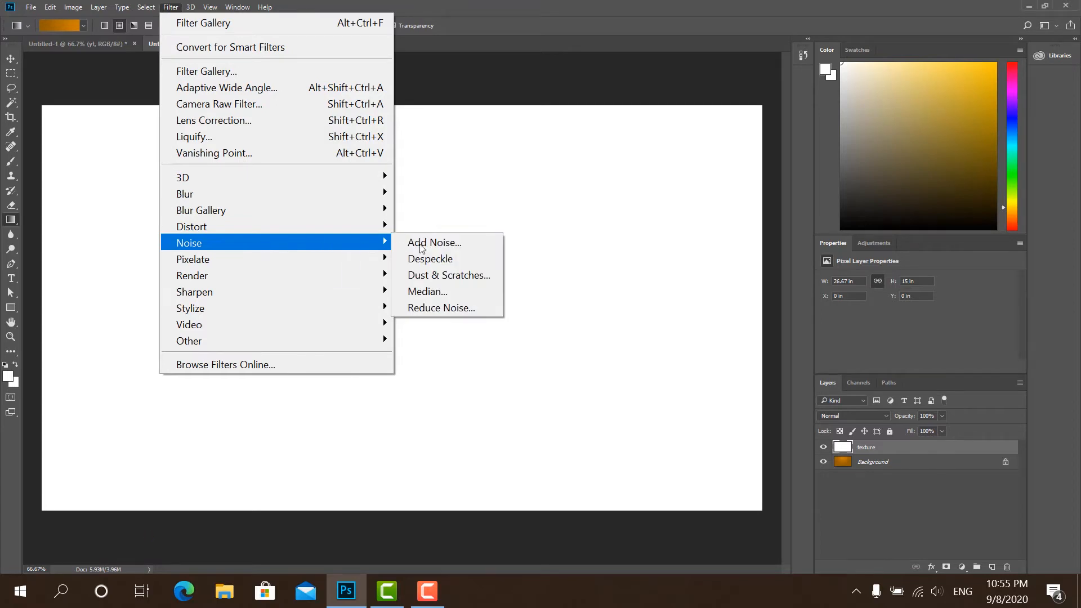
click(471, 240)
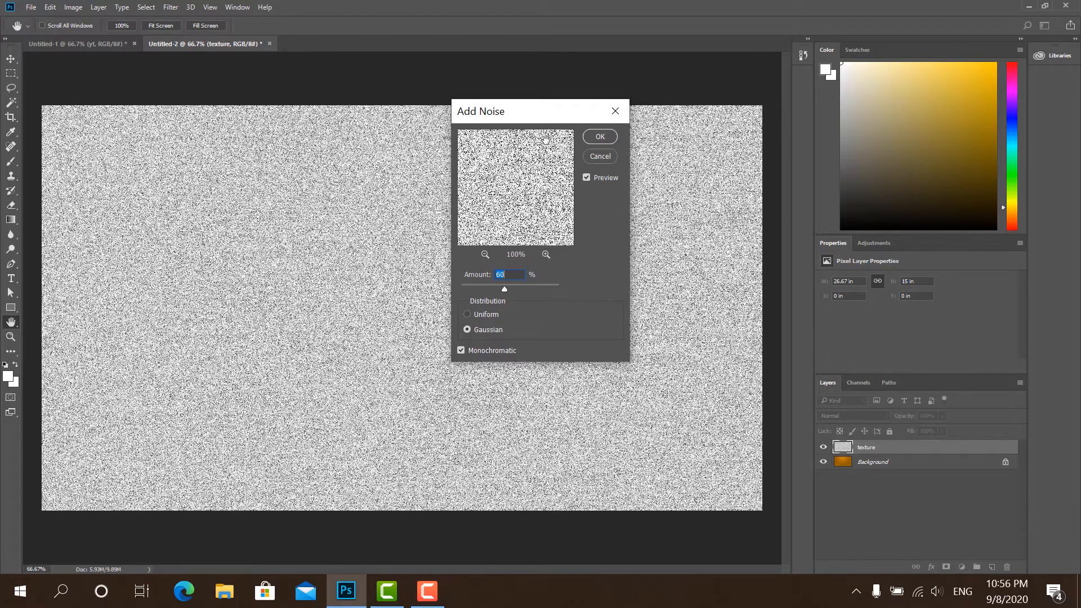
click(600, 138)
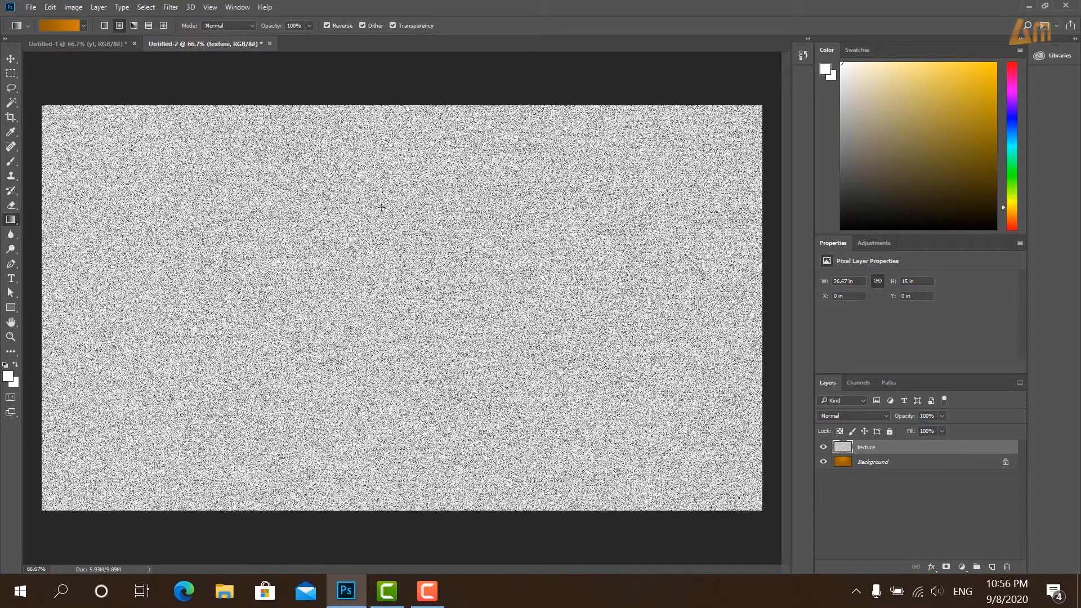
- Apply Motion Blur to the texture layer, trying an angle of 0° before settling on 90° with a distance of 2000 pixels
click(171, 7)
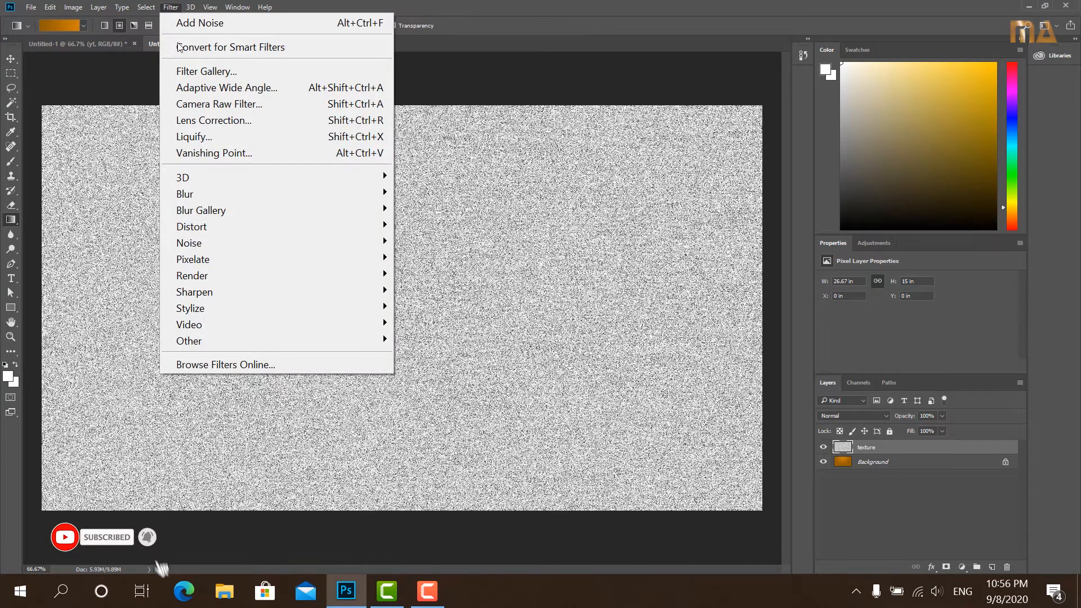
mouse_move(213, 194)
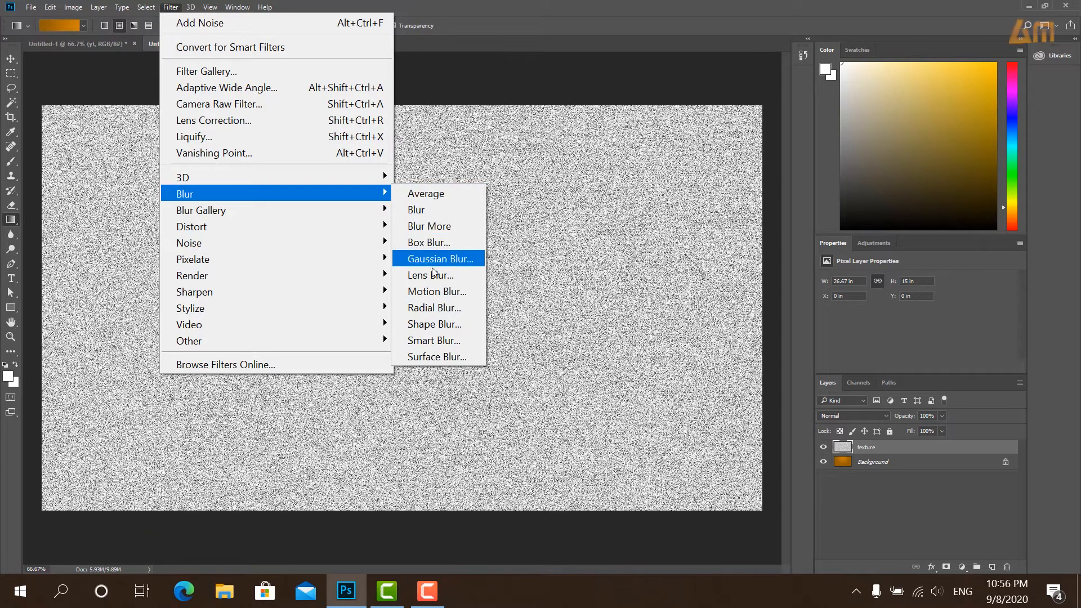
click(467, 291)
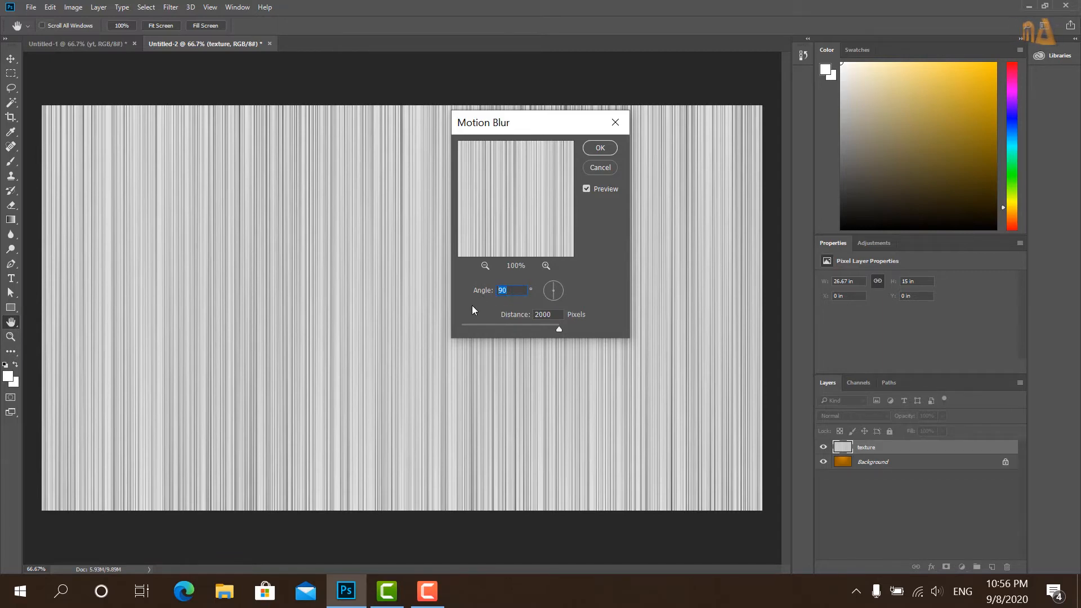
text(0)
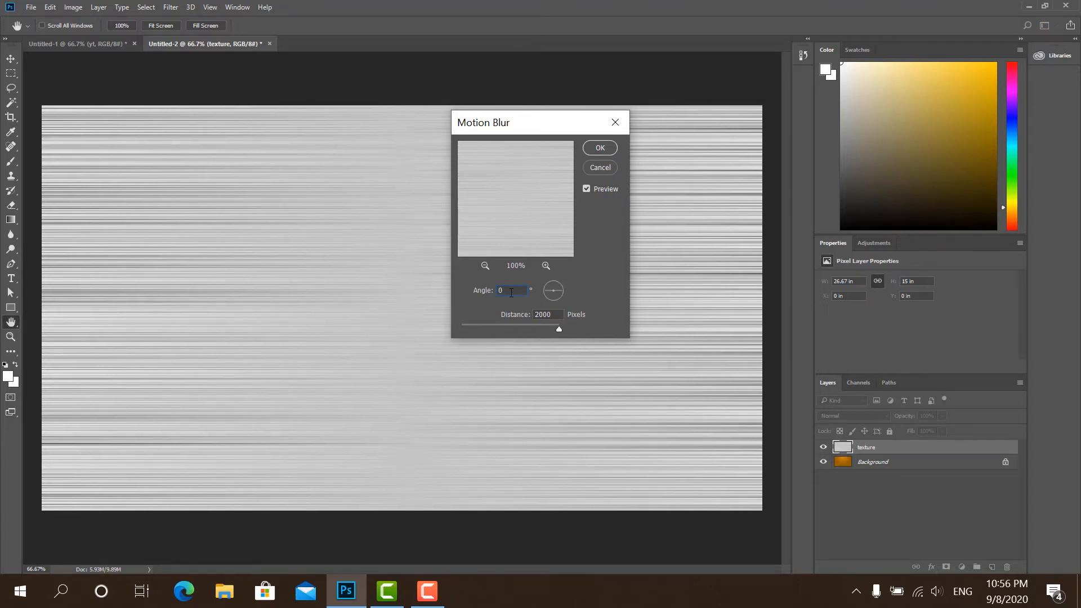
click(475, 293)
text(90)
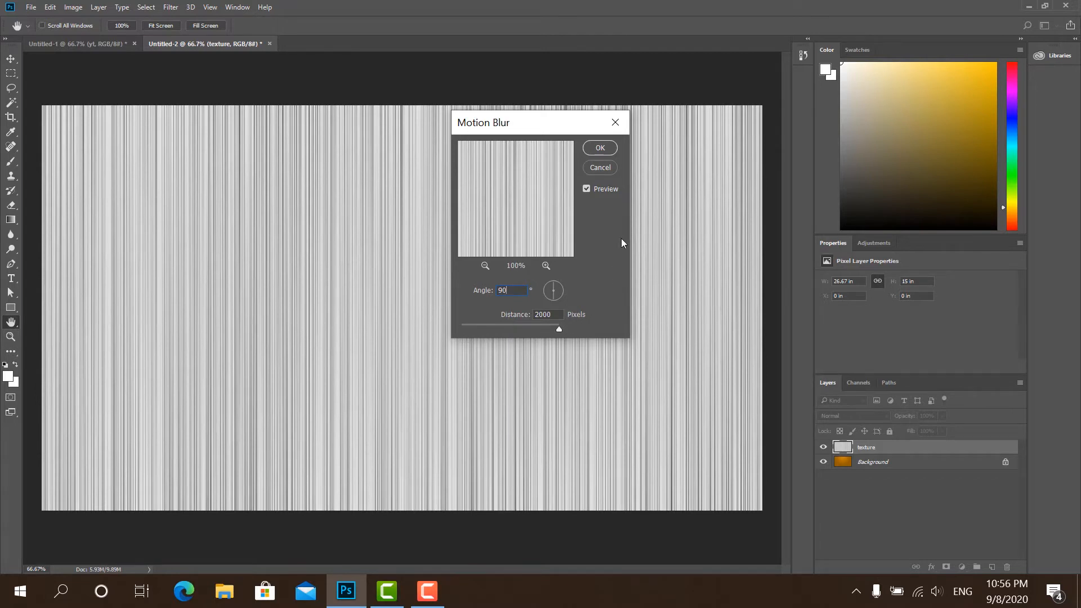
click(598, 149)
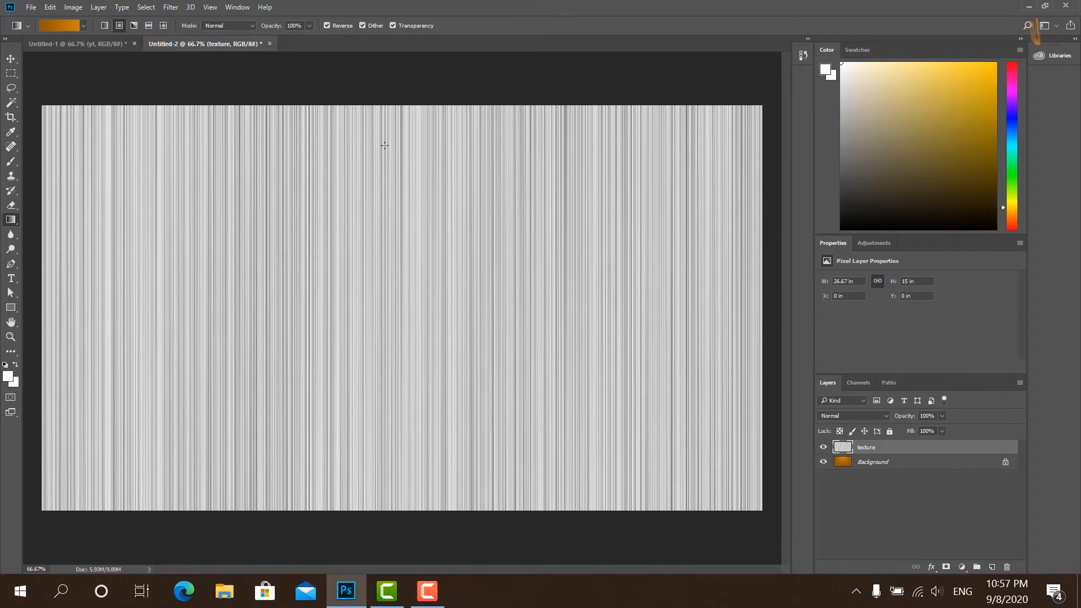
- Apply the Chrome filter from the Sketch group to the texture layer with Detail 4 and Smoothness 10
click(171, 7)
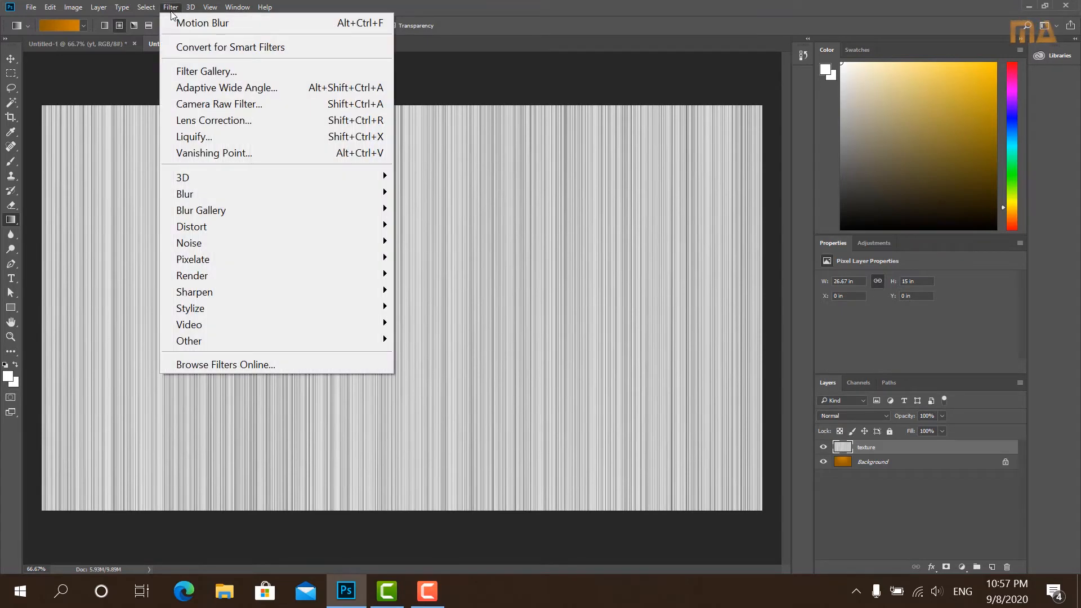
click(276, 73)
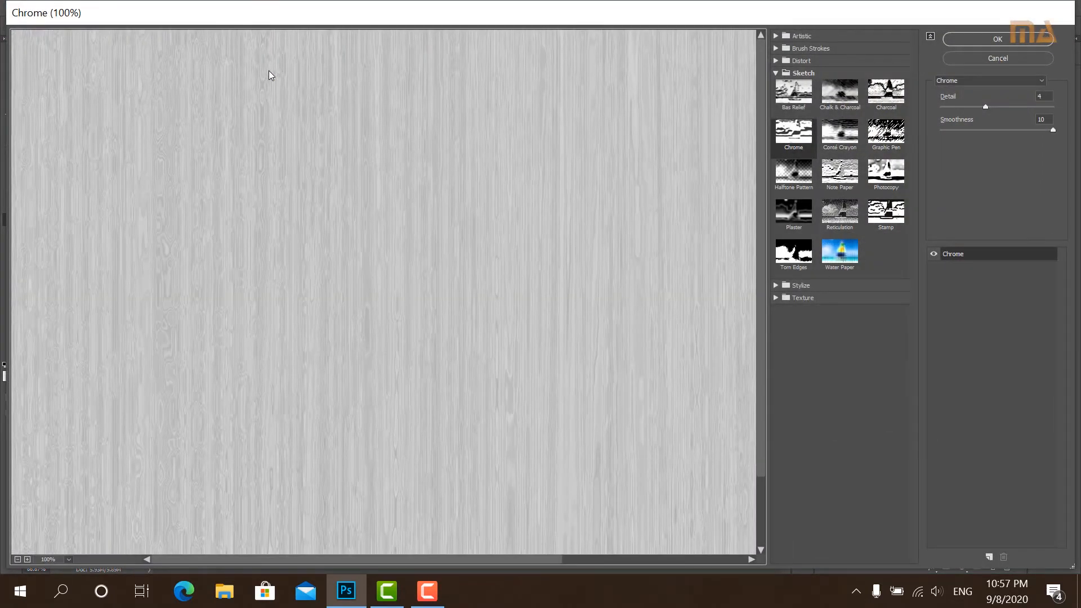
click(816, 76)
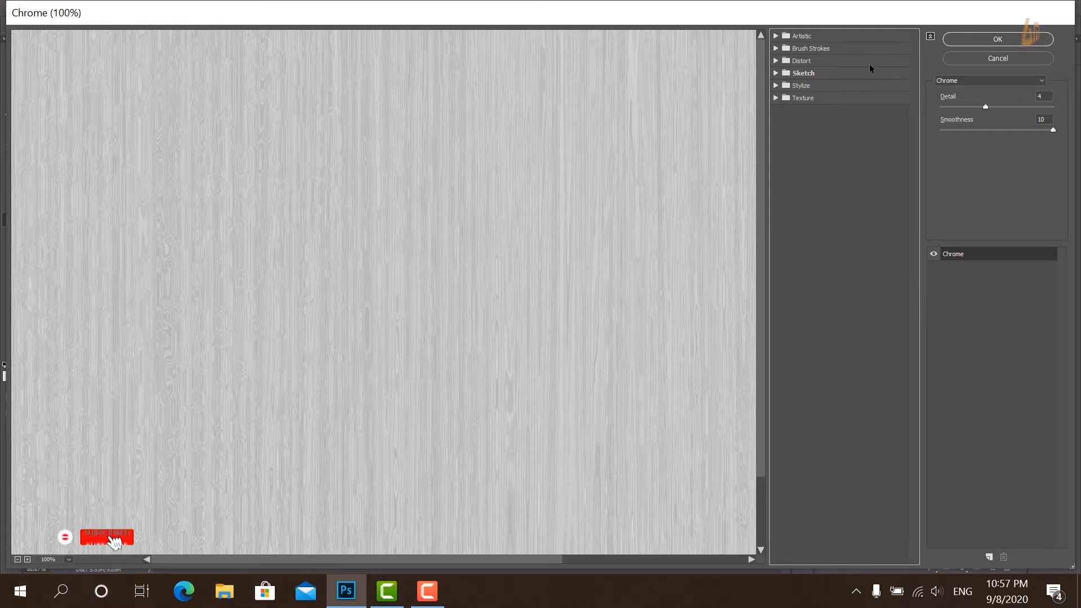
click(799, 72)
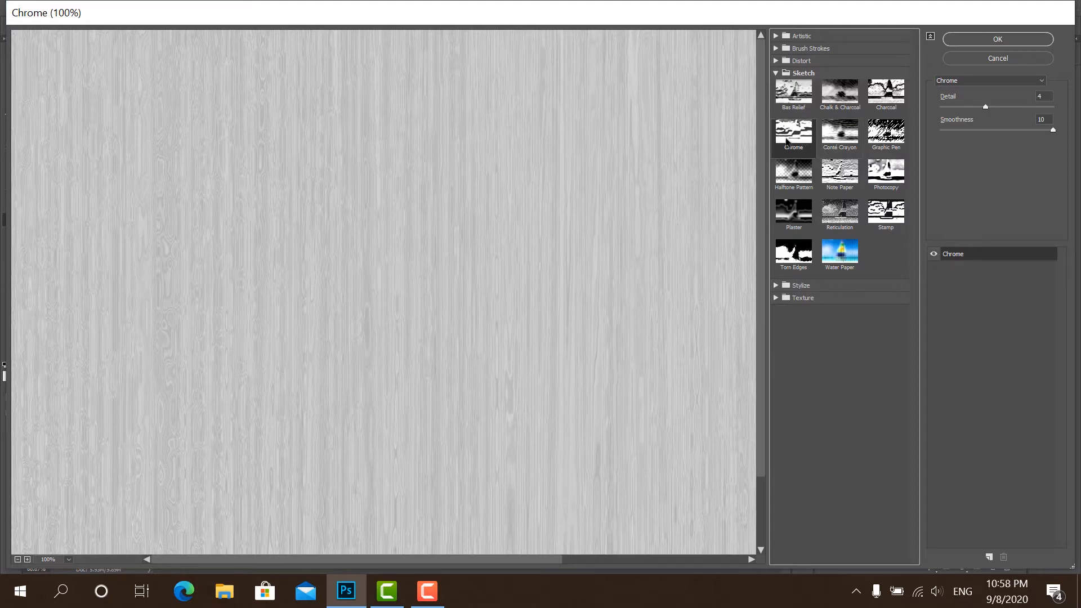
click(996, 39)
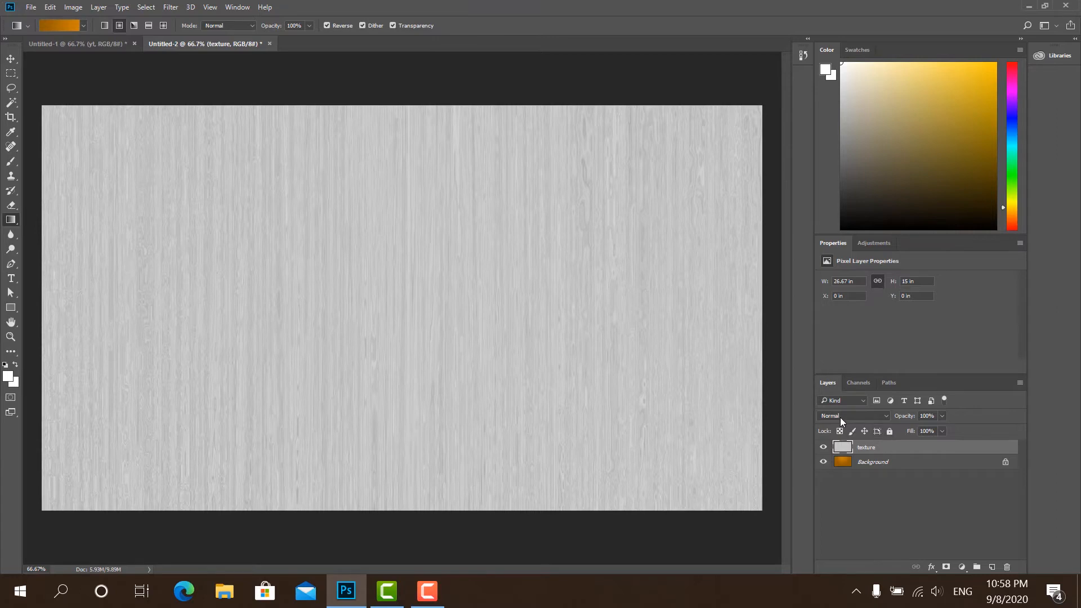
- Set the texture layer's blend mode to Linear Burn and compare the result with the finished Untitled-1 document
click(886, 418)
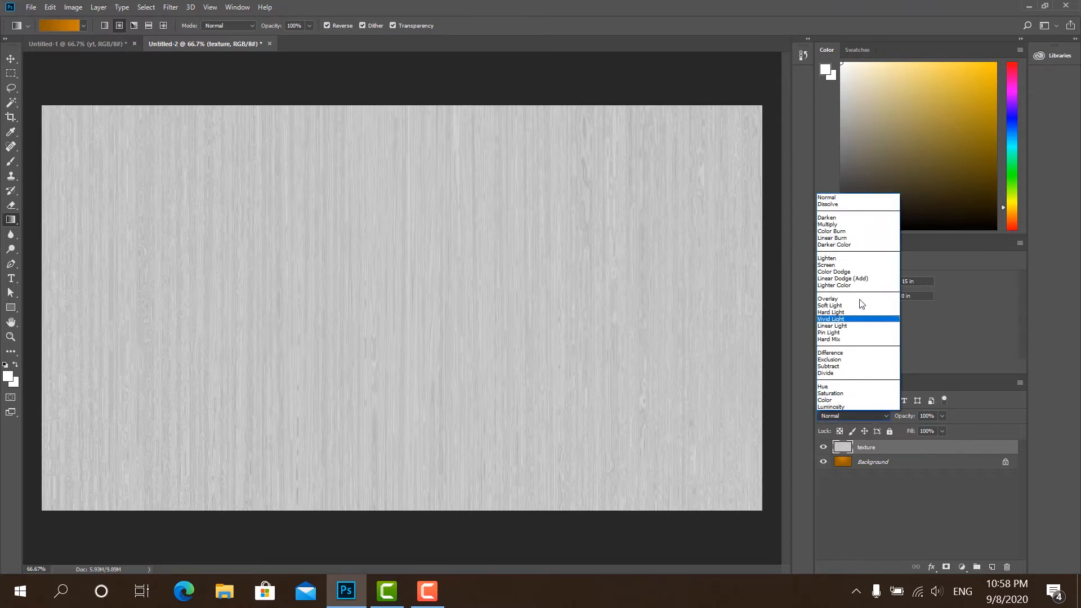
click(857, 239)
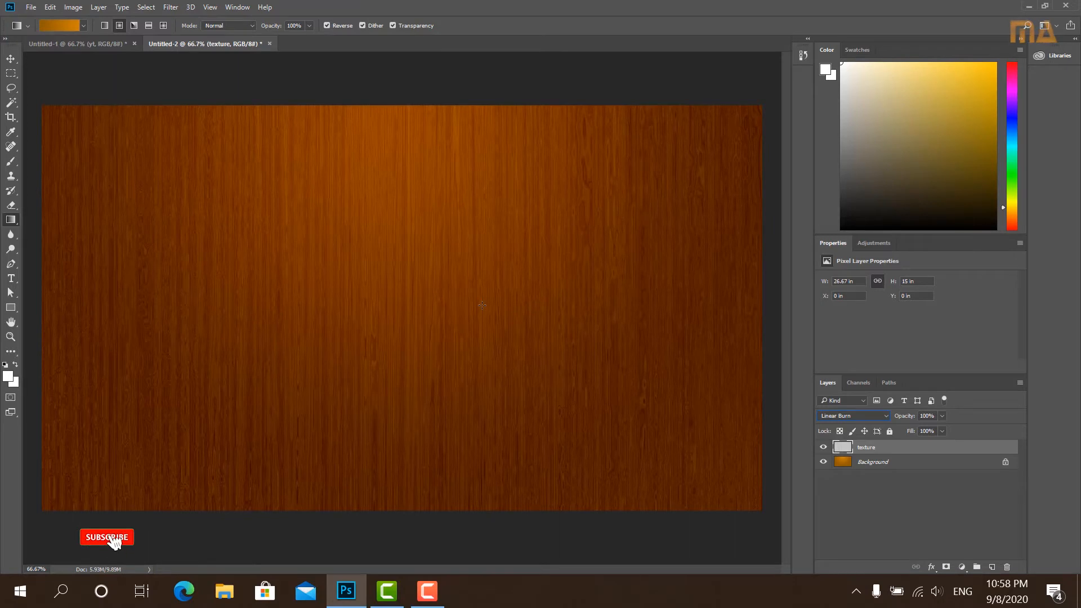
click(88, 46)
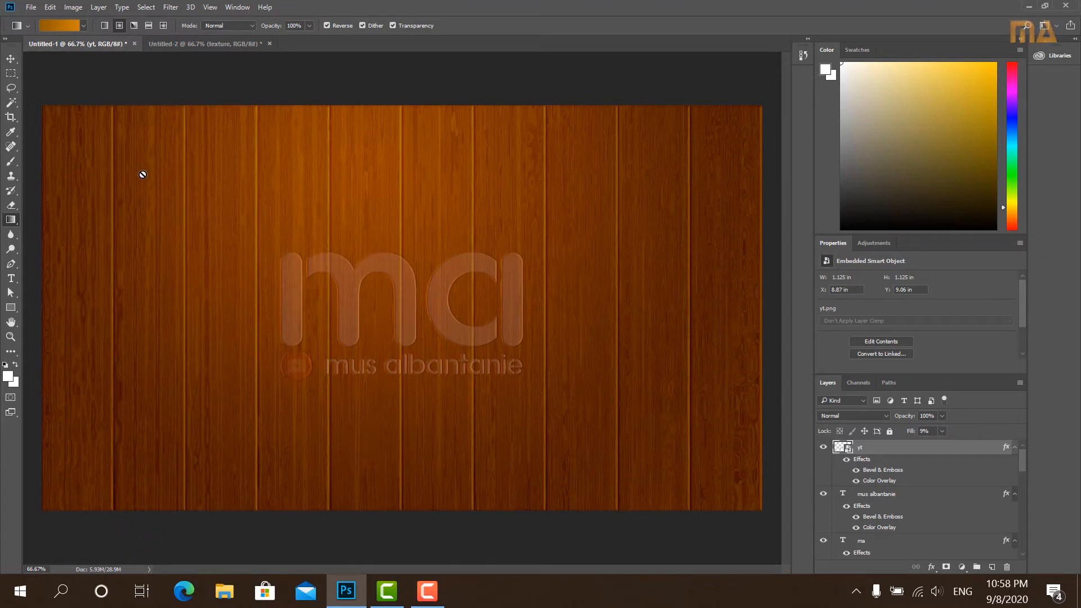
click(196, 42)
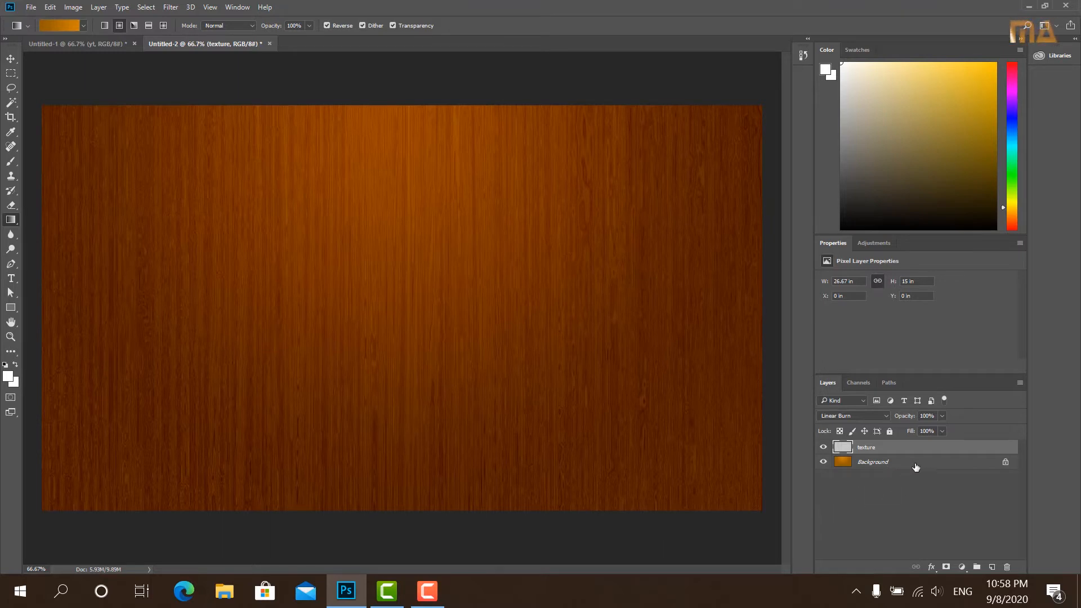
- Draw a 192 x 1080 px white rectangle shape directly above the Background layer
click(877, 466)
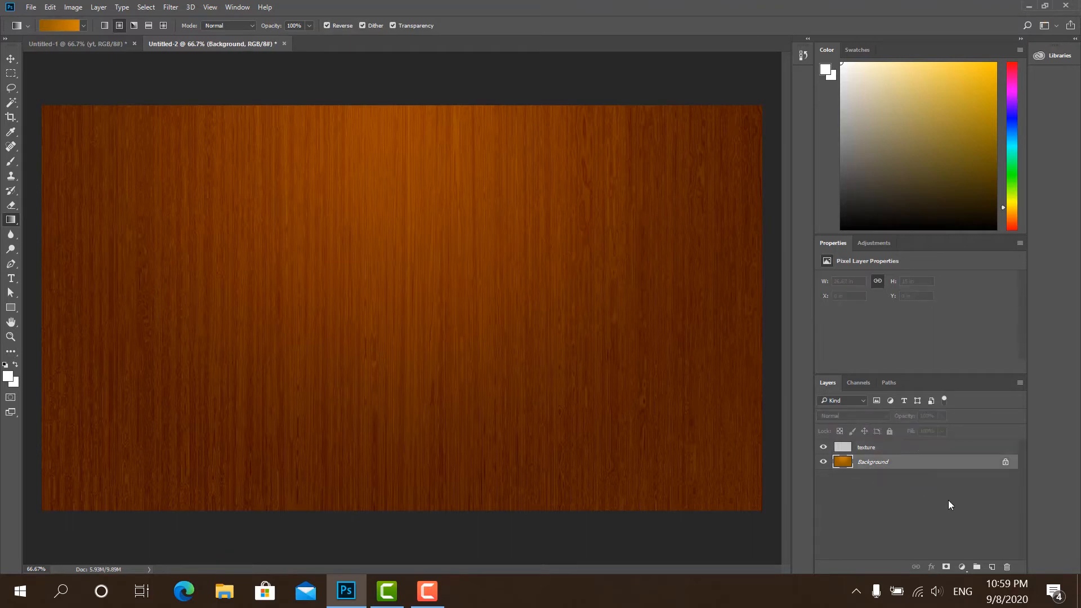
click(12, 309)
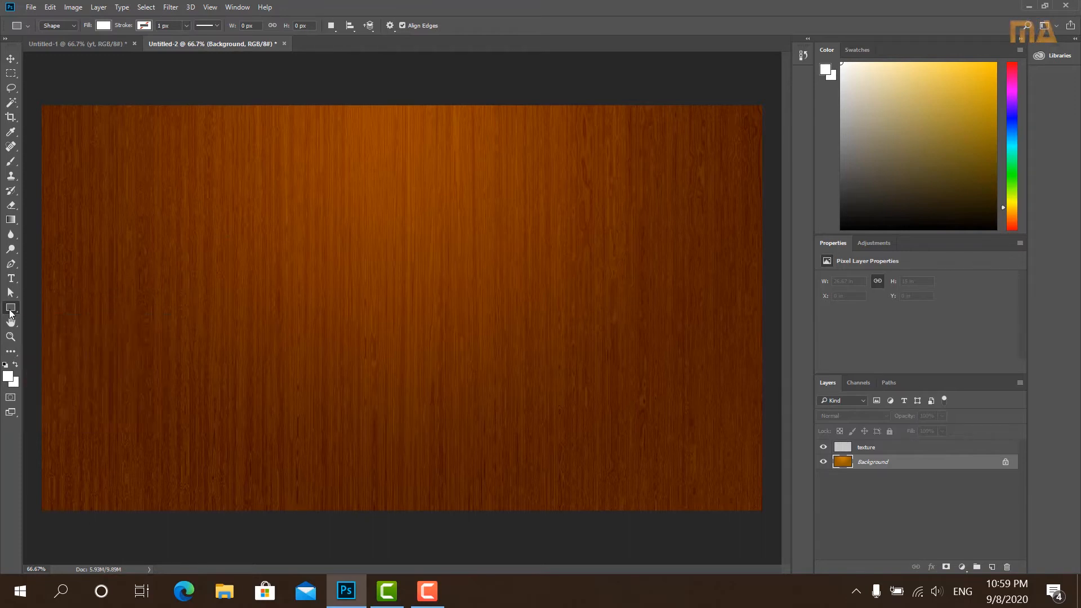
click(284, 257)
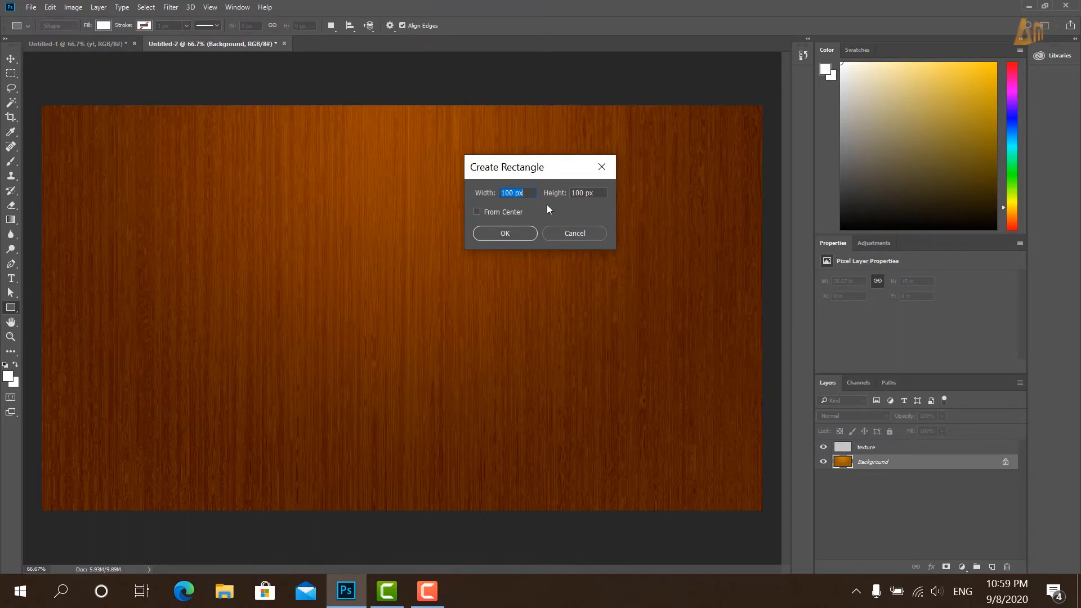
text(192)
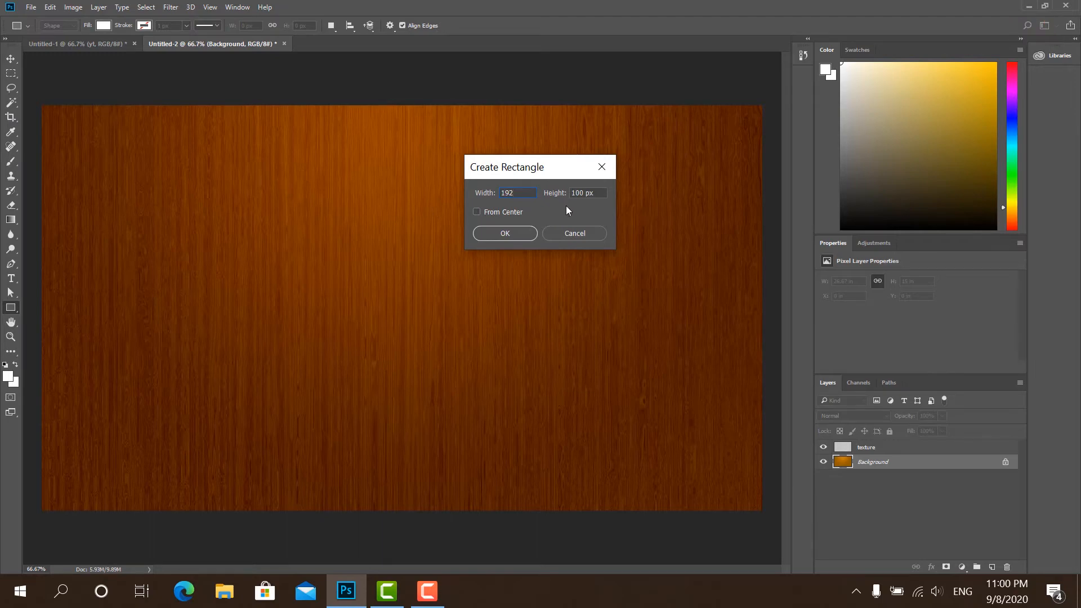
key(Tab)
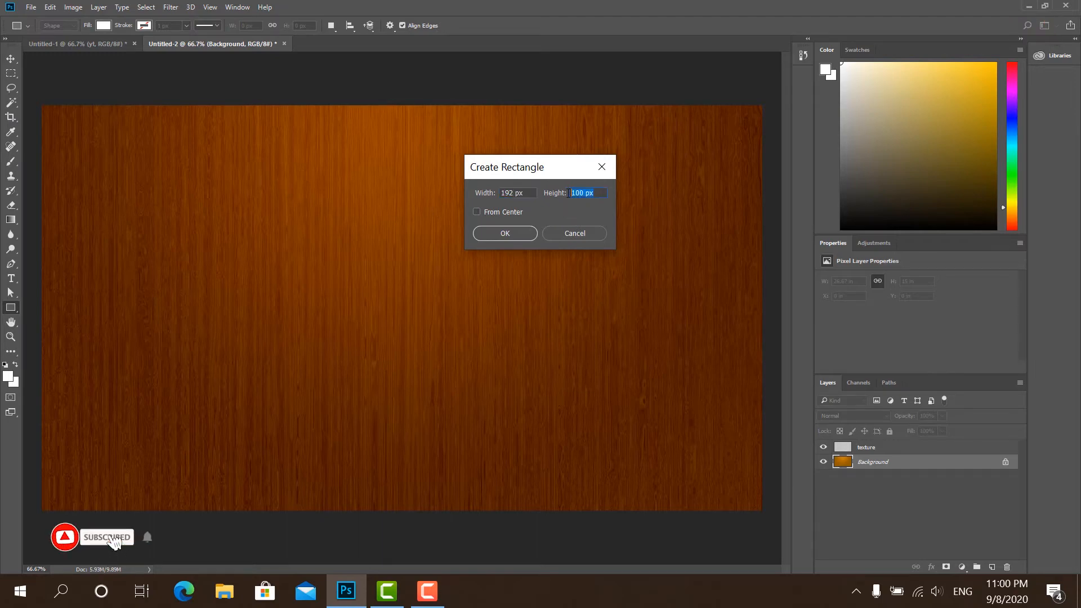
text(1)
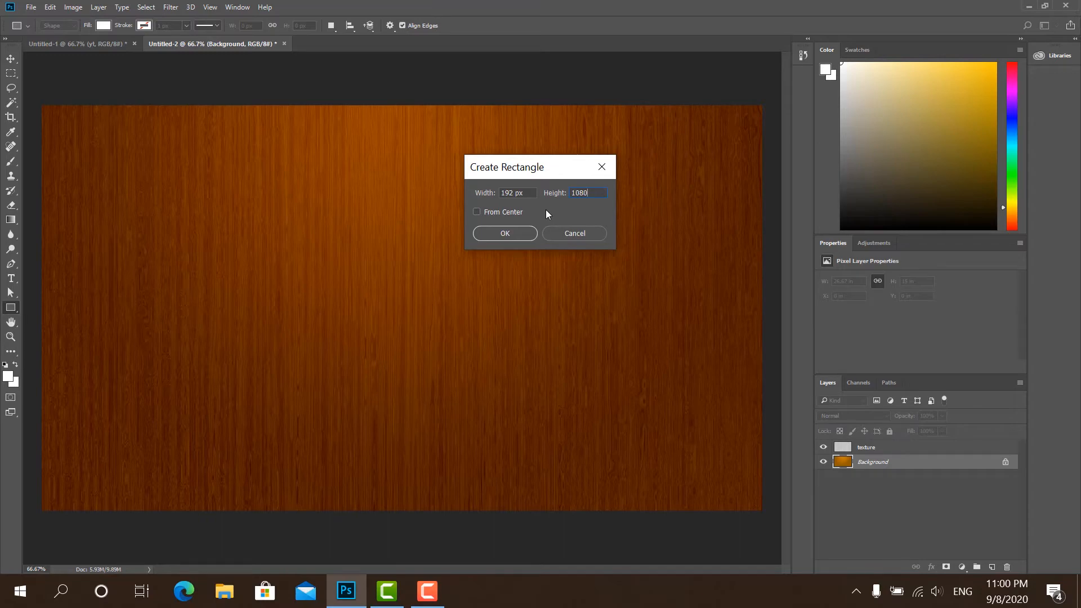
click(508, 234)
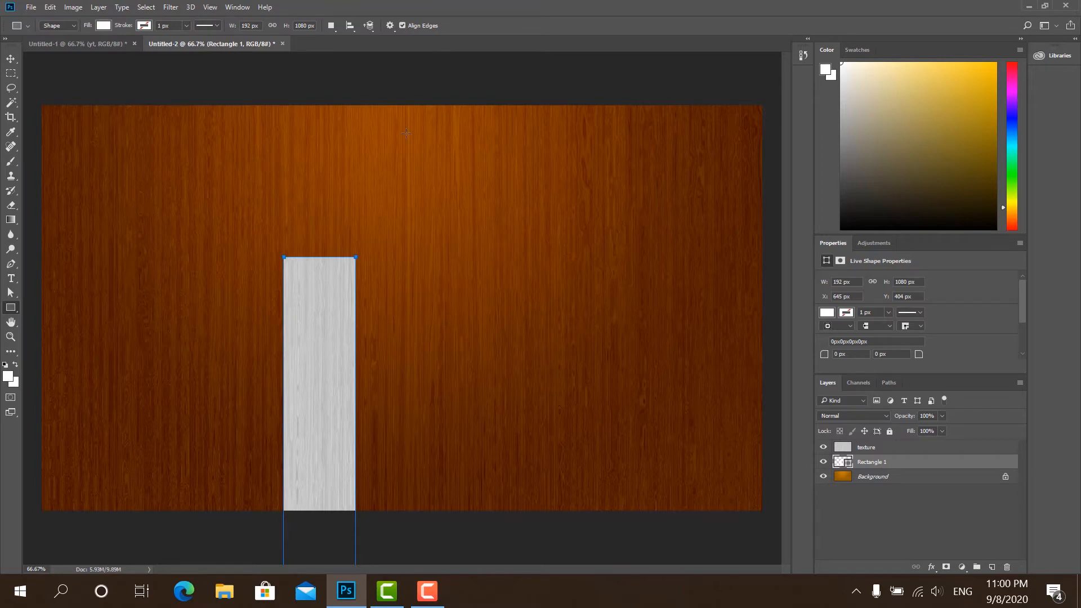
- Enable Snap for the document and check its Snap To targets
click(211, 8)
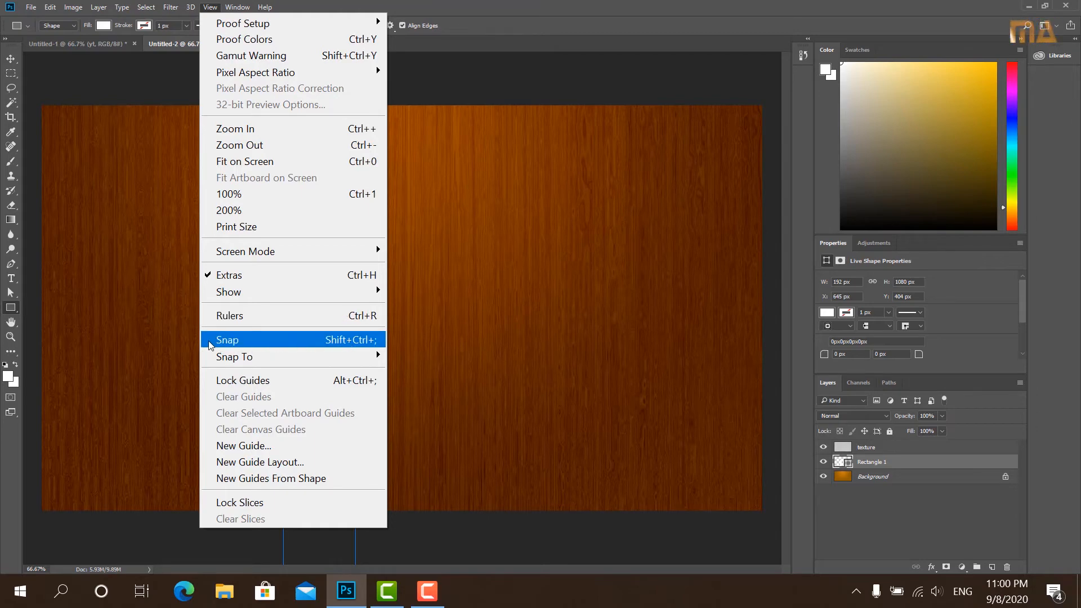
click(269, 339)
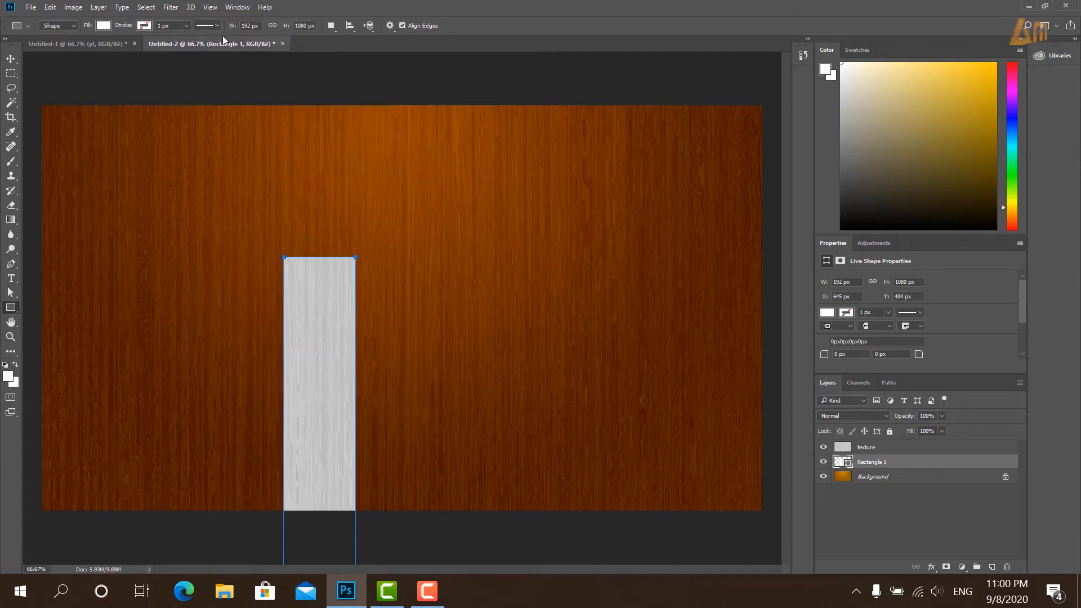
click(210, 7)
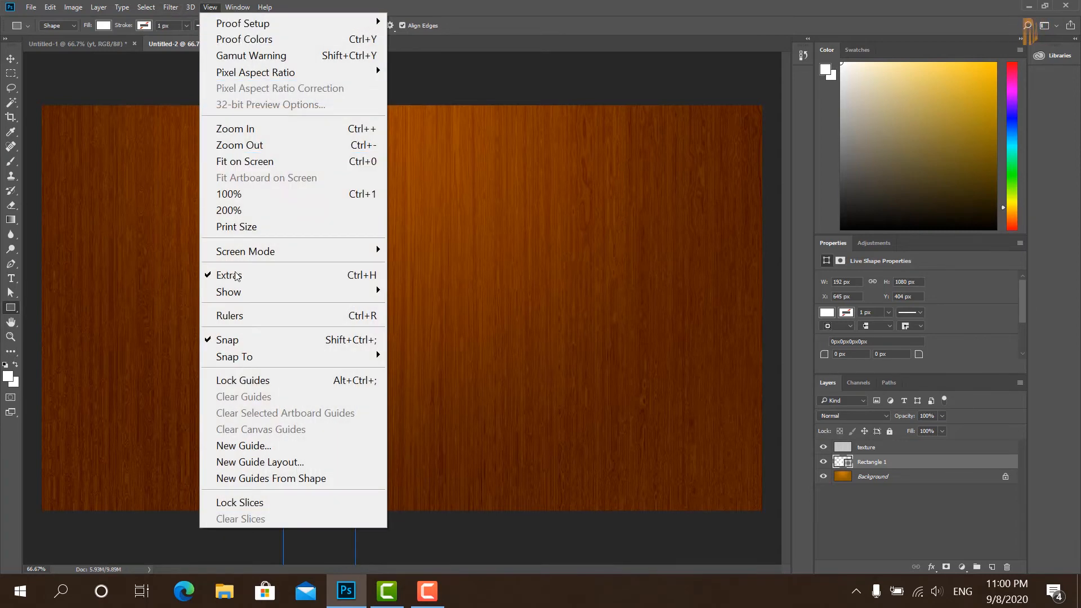
mouse_move(336, 351)
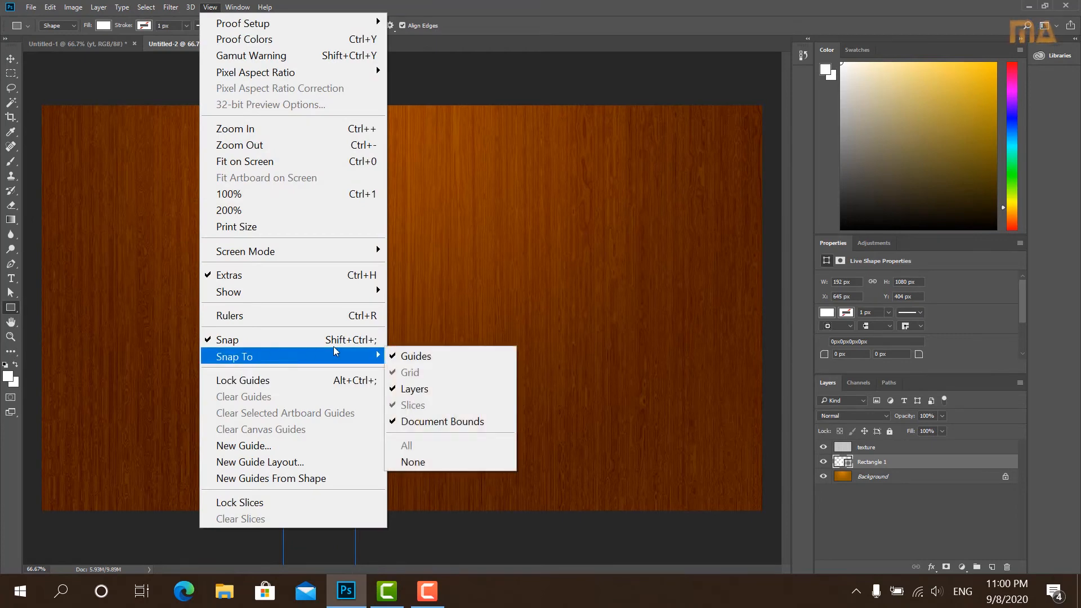
click(246, 342)
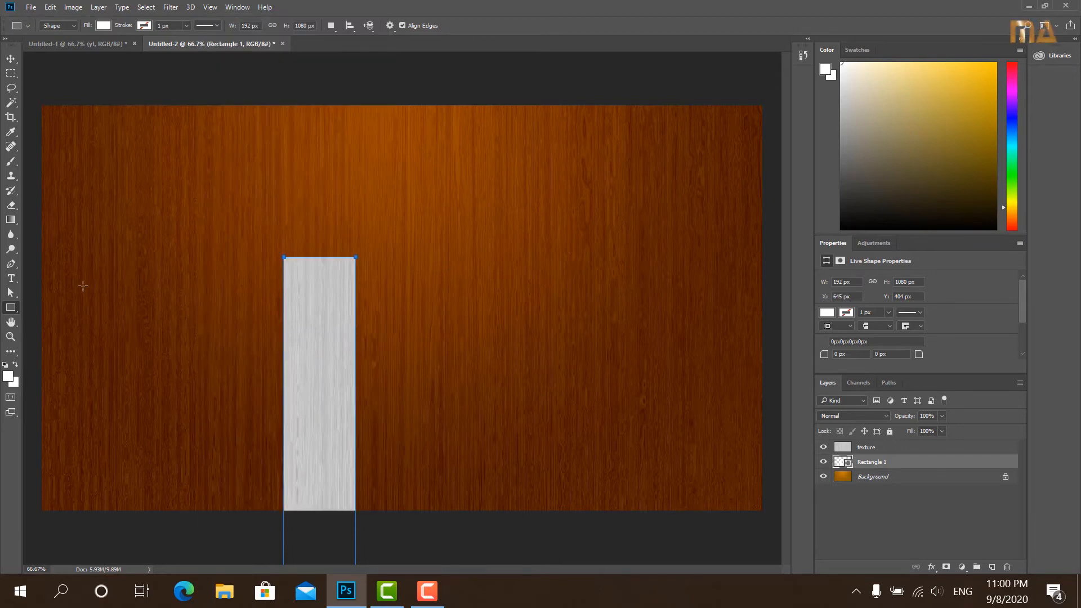
- Move the rectangle with the Path Selection Tool to the canvas's left edge, spanning the full canvas height
click(12, 292)
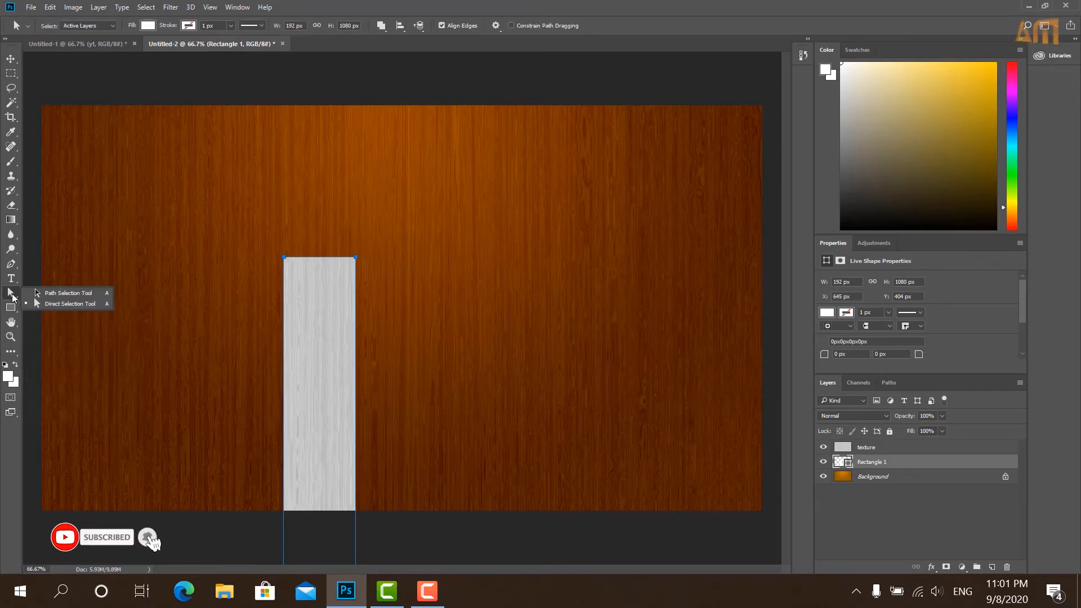
click(72, 294)
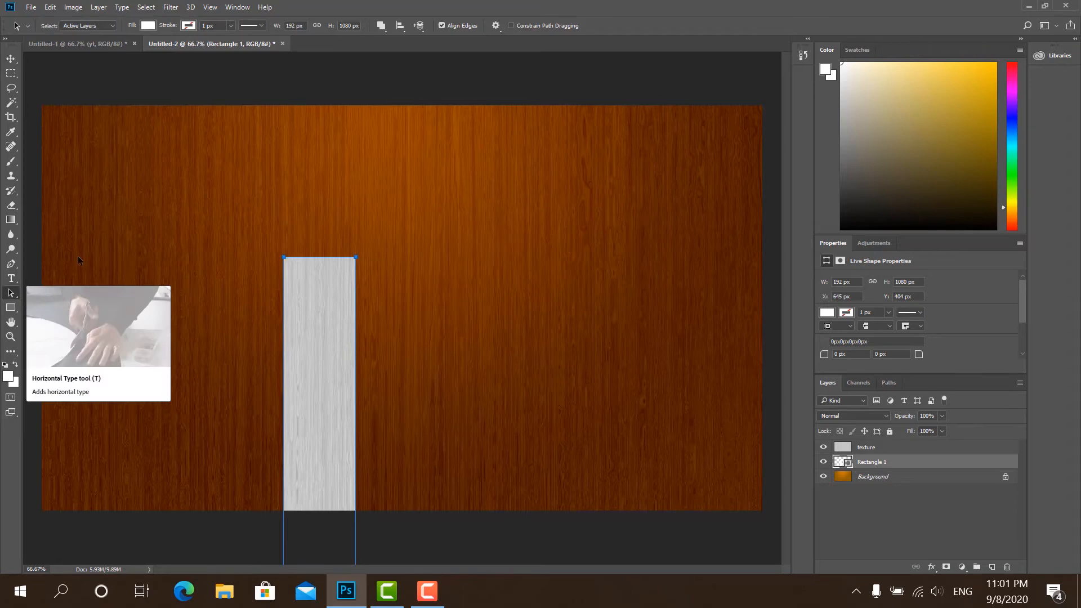
drag(332, 345, 91, 190)
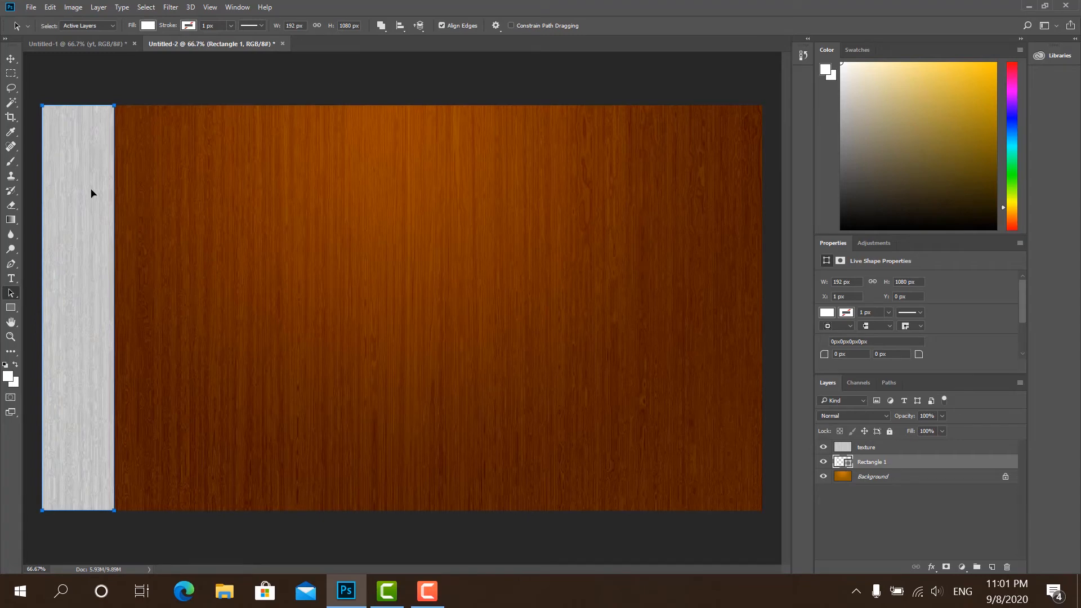
- Duplicate the rectangle nine times with the Move tool, placing the copies side by side across the whole canvas
click(9, 63)
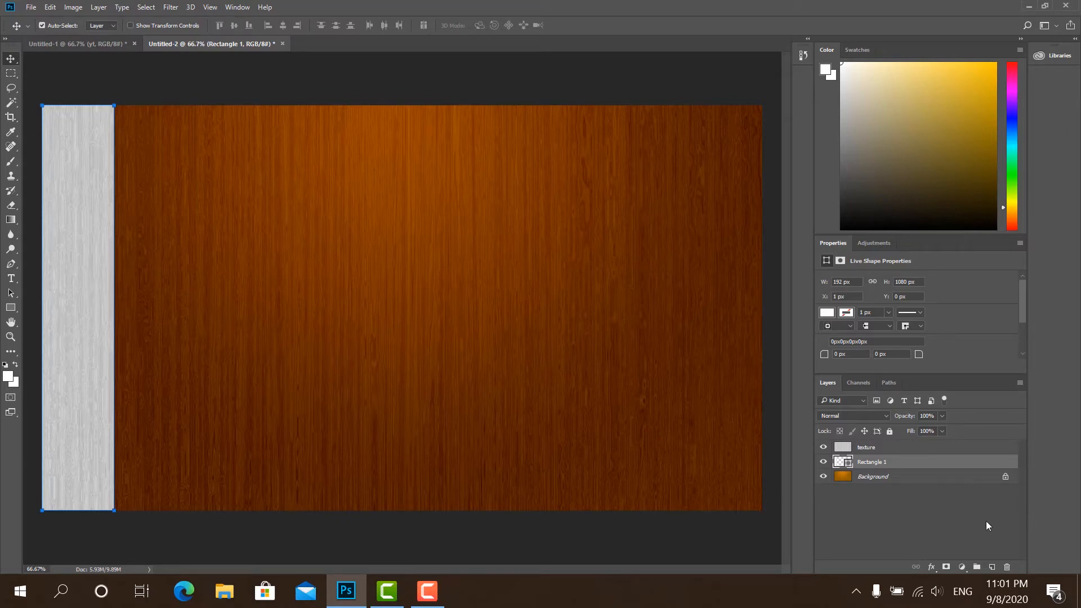
right_click(870, 466)
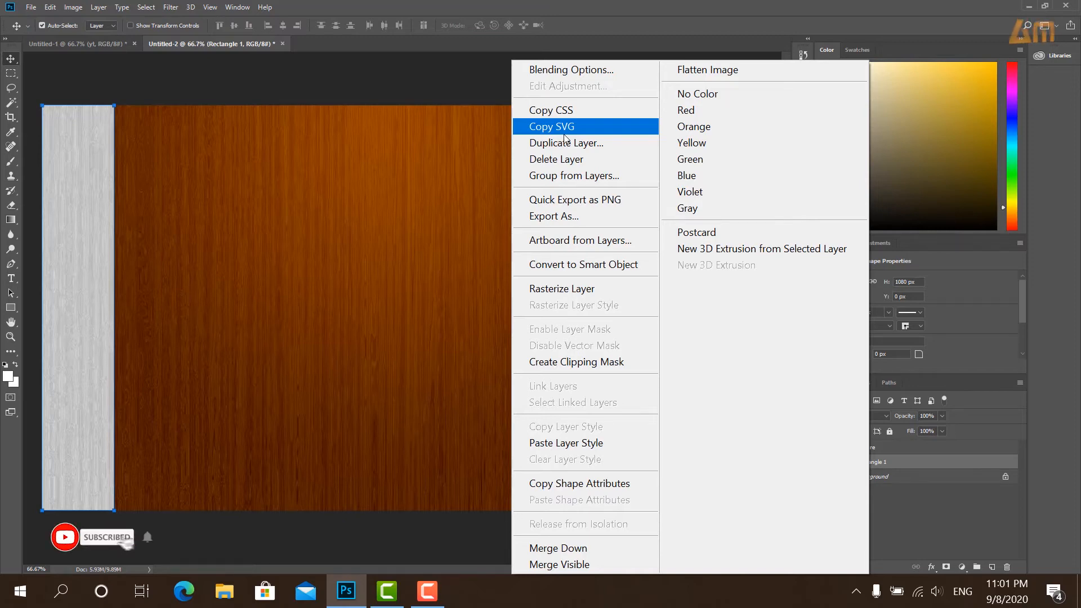
click(410, 8)
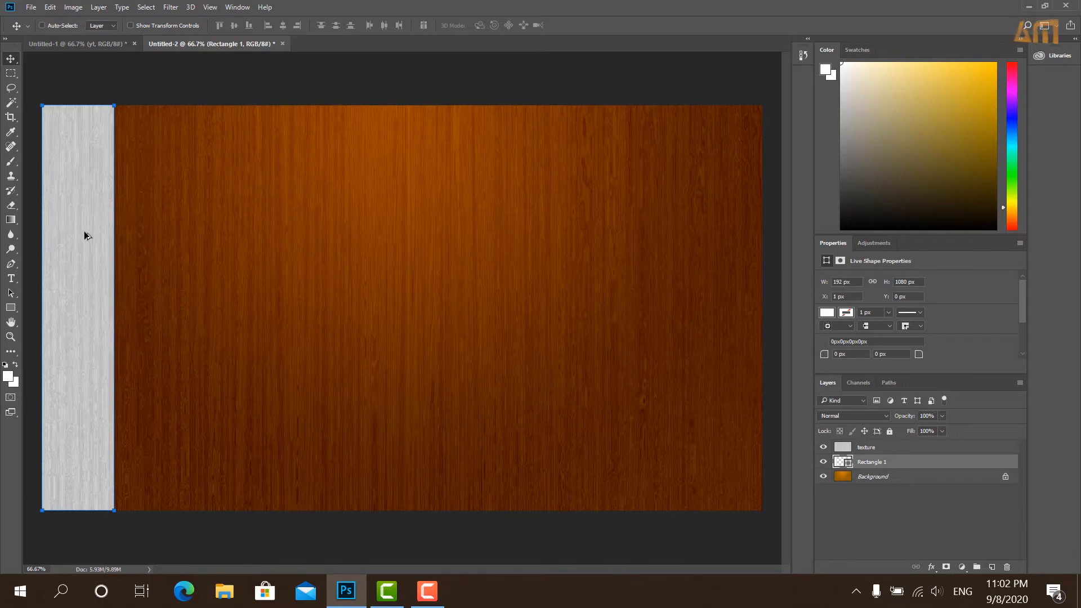
drag(86, 235, 724, 244)
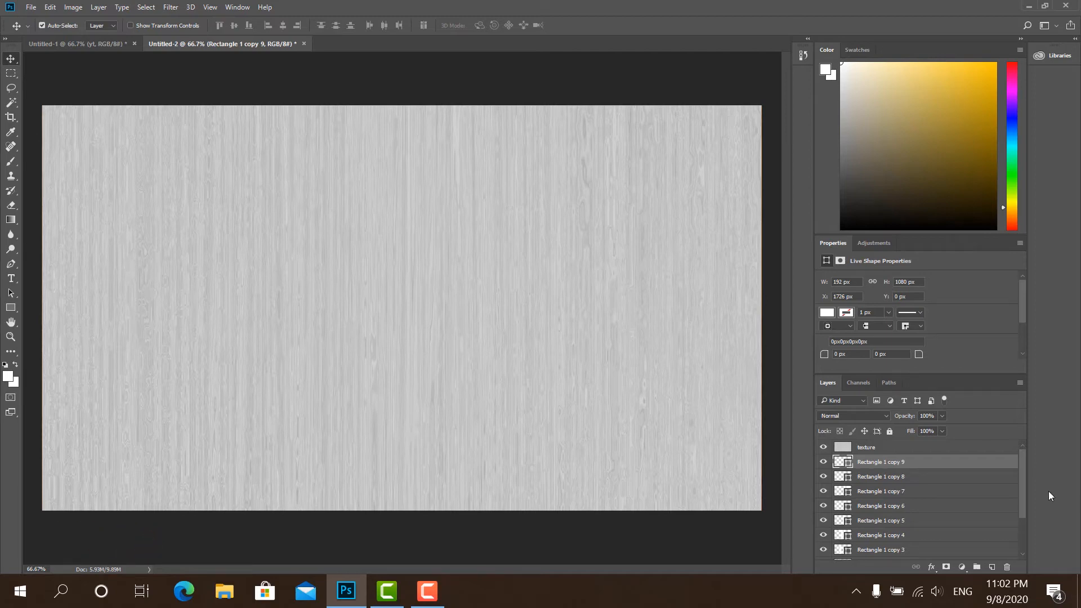
scroll(971, 485, down, 1)
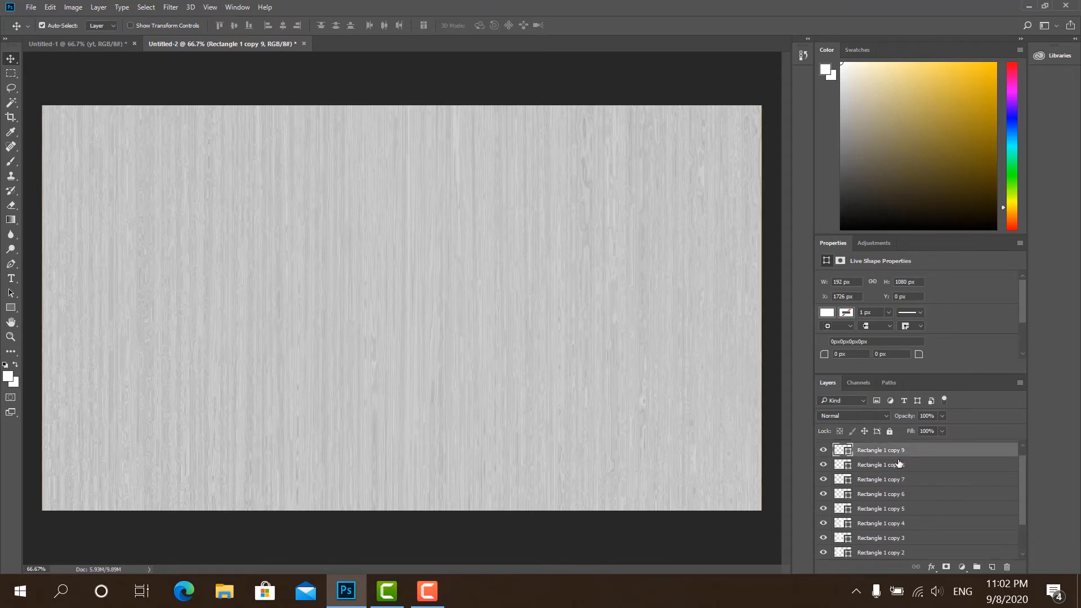
scroll(931, 481, up, 1)
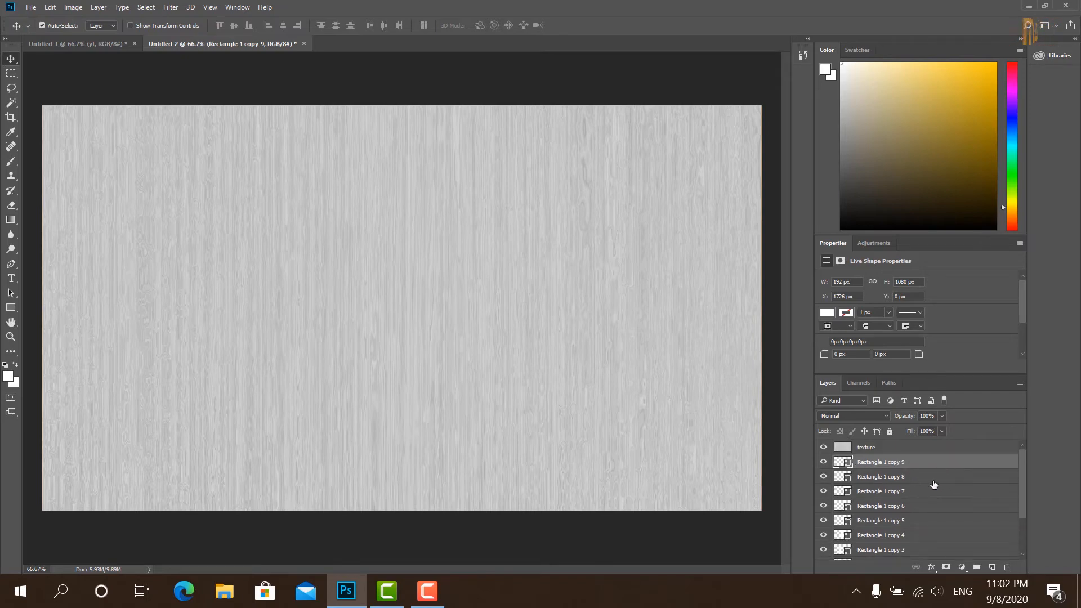
- Set the fill opacity of the Rectangle 1 copy 9 layer to 0% in its blending options
right_click(872, 464)
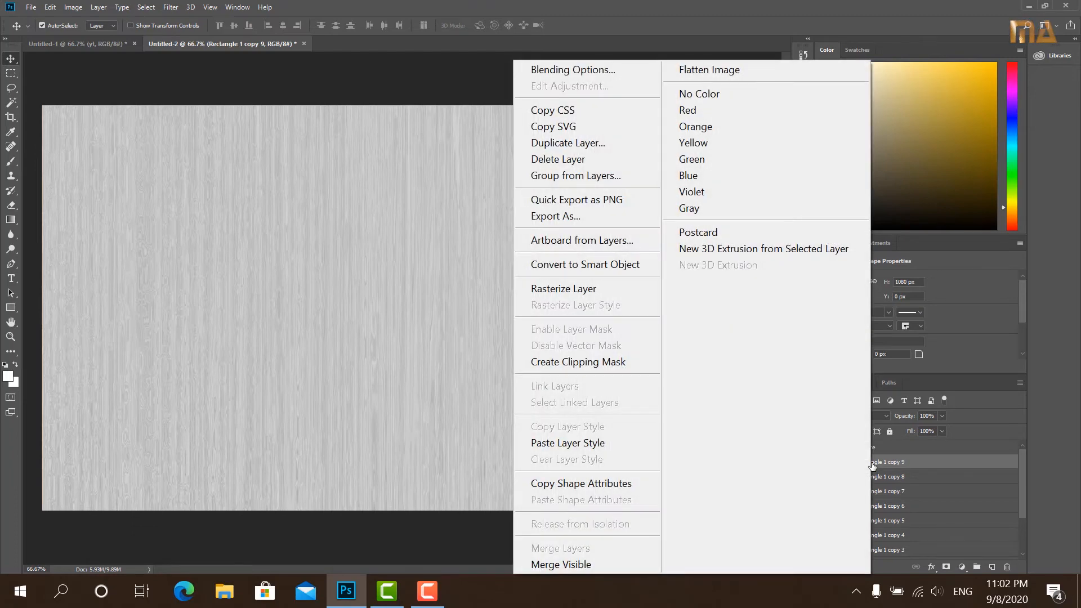
click(629, 73)
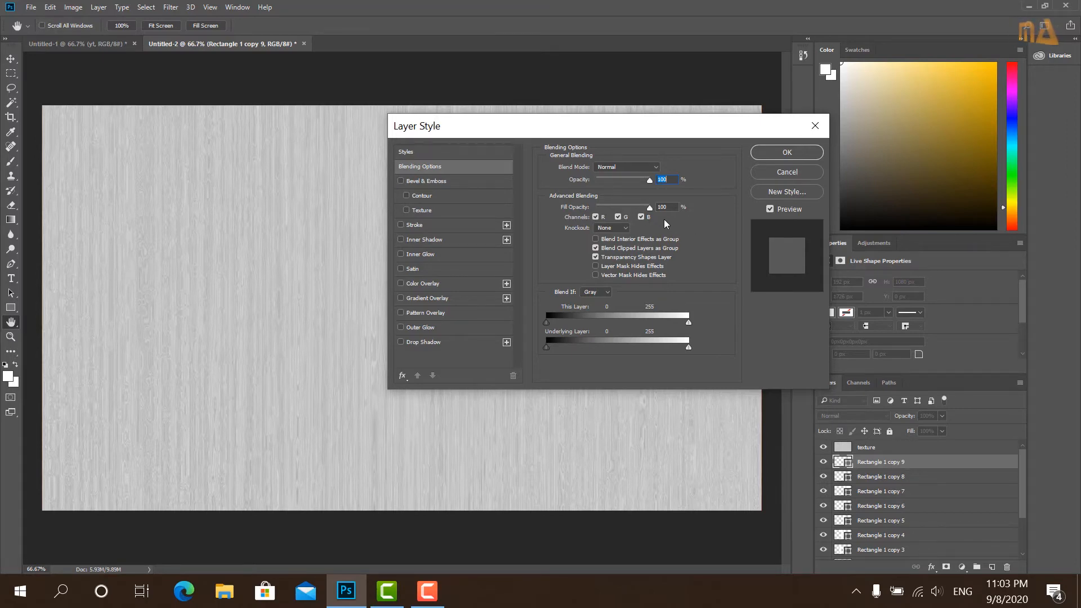
drag(648, 208, 574, 217)
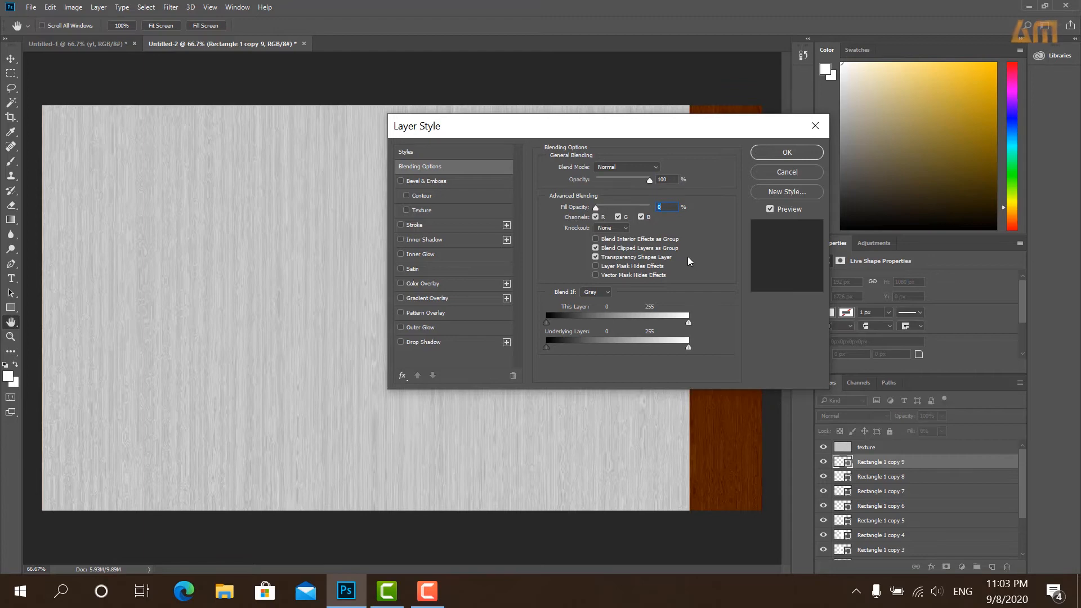
drag(665, 135, 452, 136)
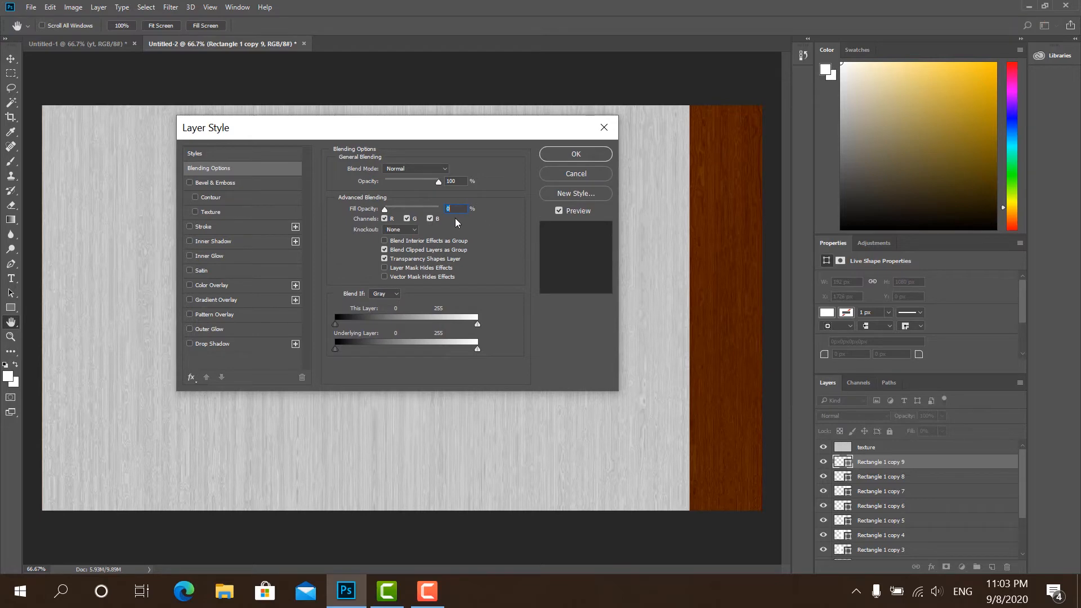
- Add a Bevel & Emboss effect to Rectangle 1 copy 9 with the Inner Bevel style and 126% depth
click(254, 187)
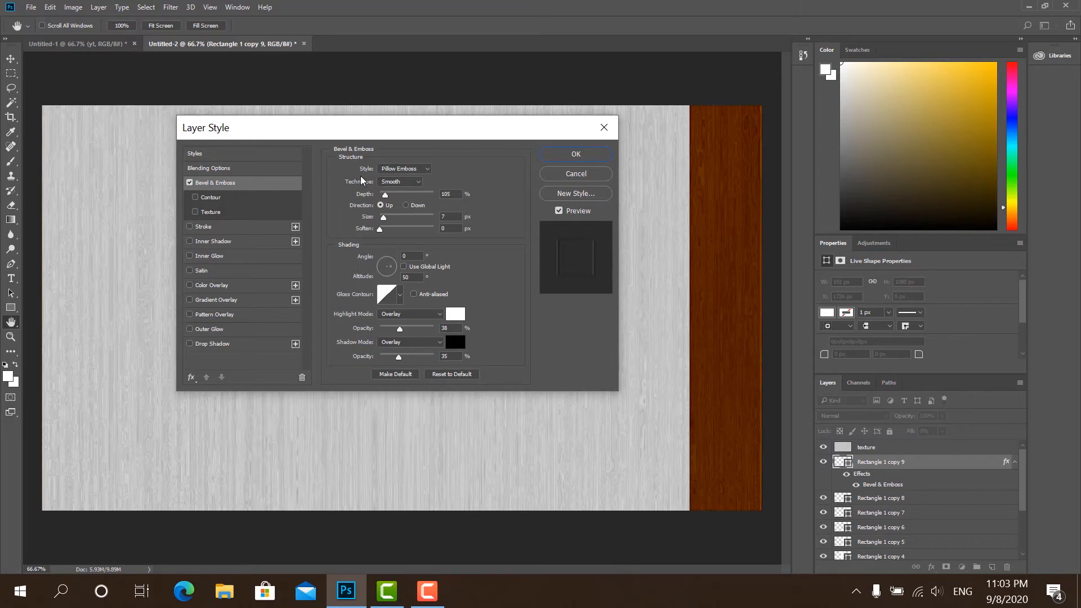
click(428, 169)
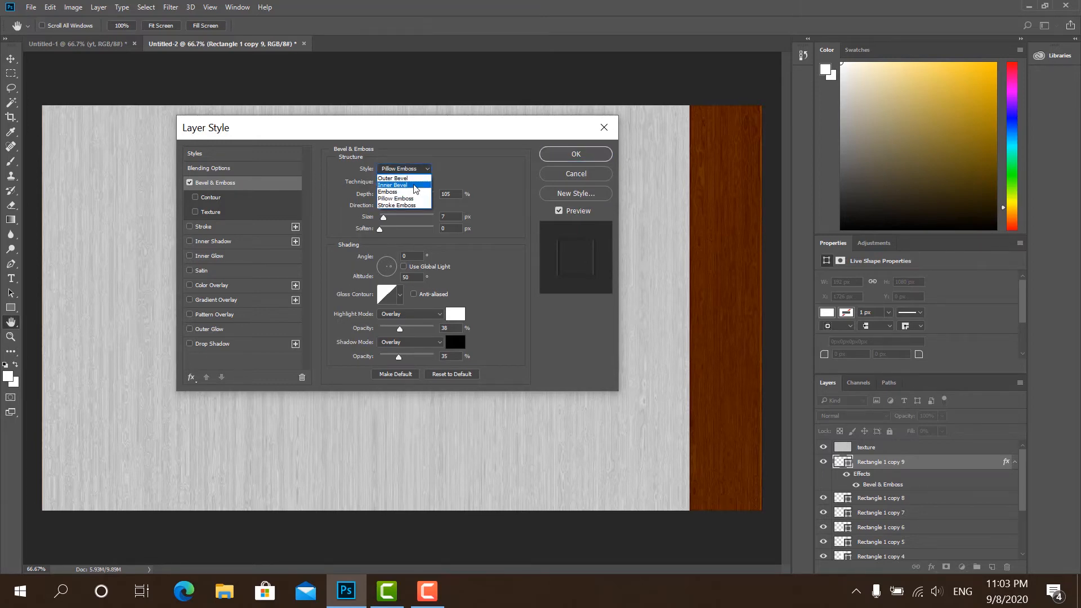
click(413, 185)
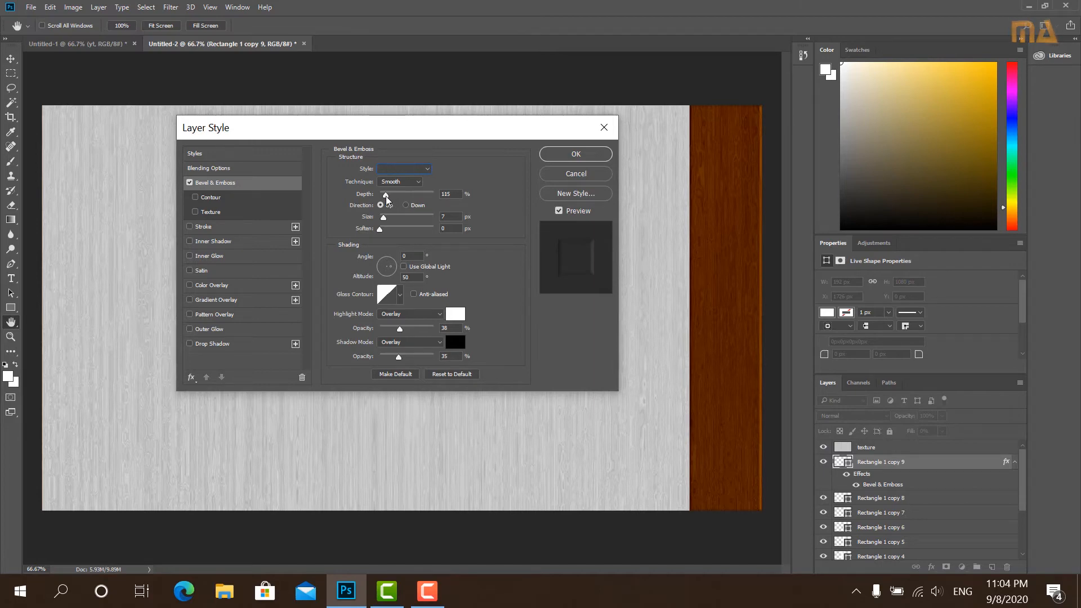
mouse_move(386, 196)
mouse_down()
mouse_move(435, 203)
mouse_move(389, 200)
mouse_up()
drag(387, 196, 387, 196)
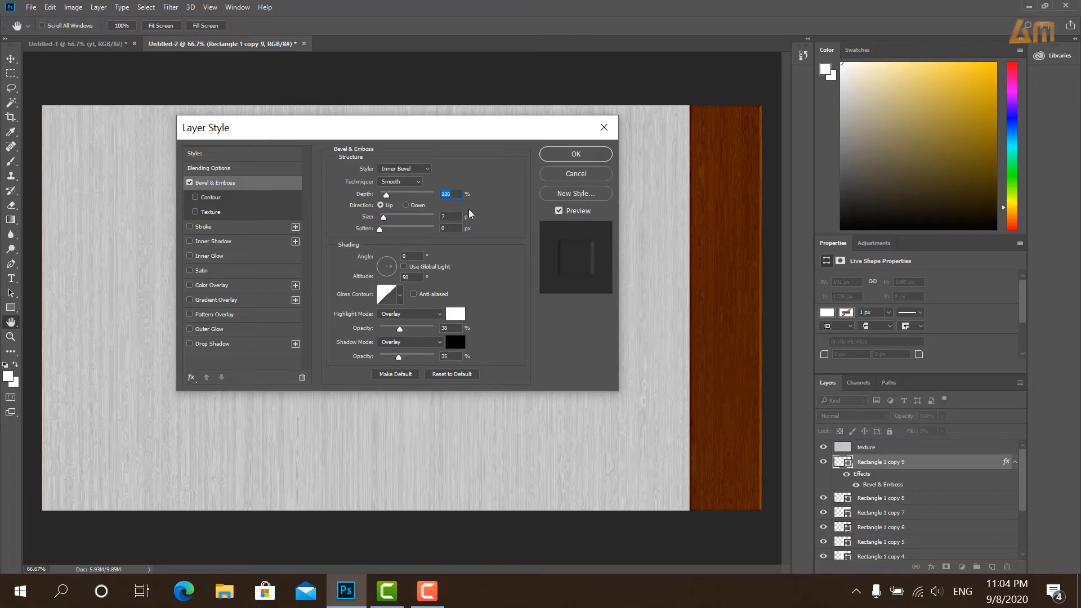
- Set the bevel size to 8 px after trying smaller and larger sizes, and apply the layer style
click(452, 218)
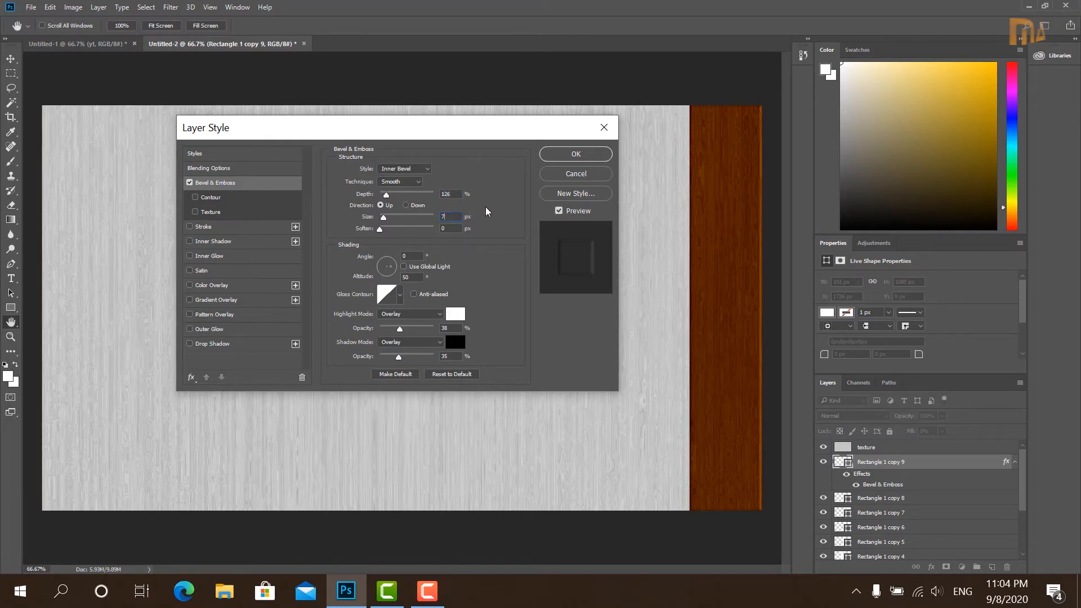
click(453, 194)
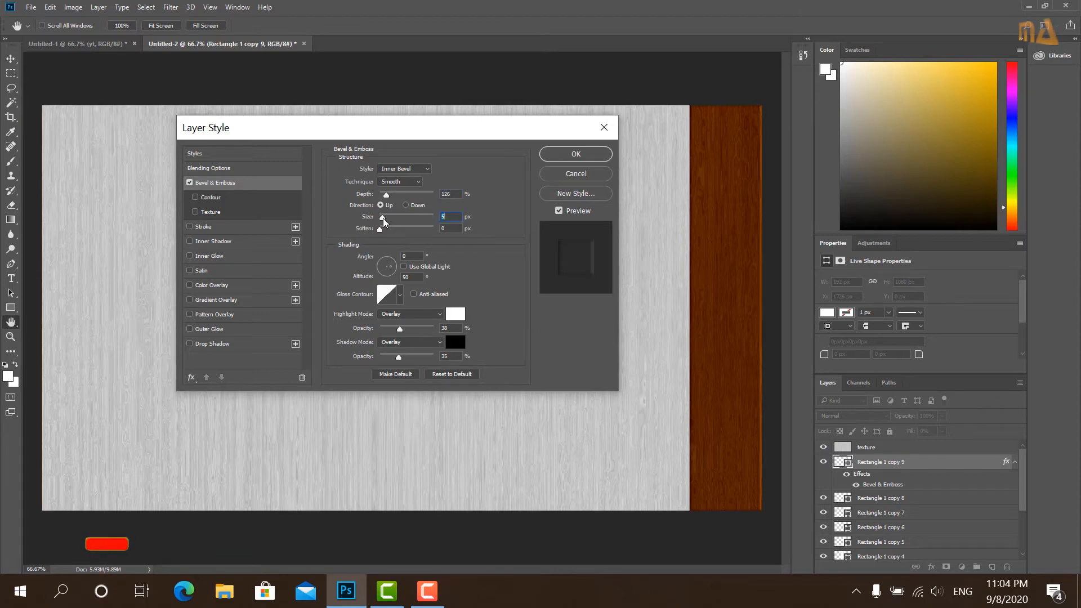
drag(382, 218, 387, 220)
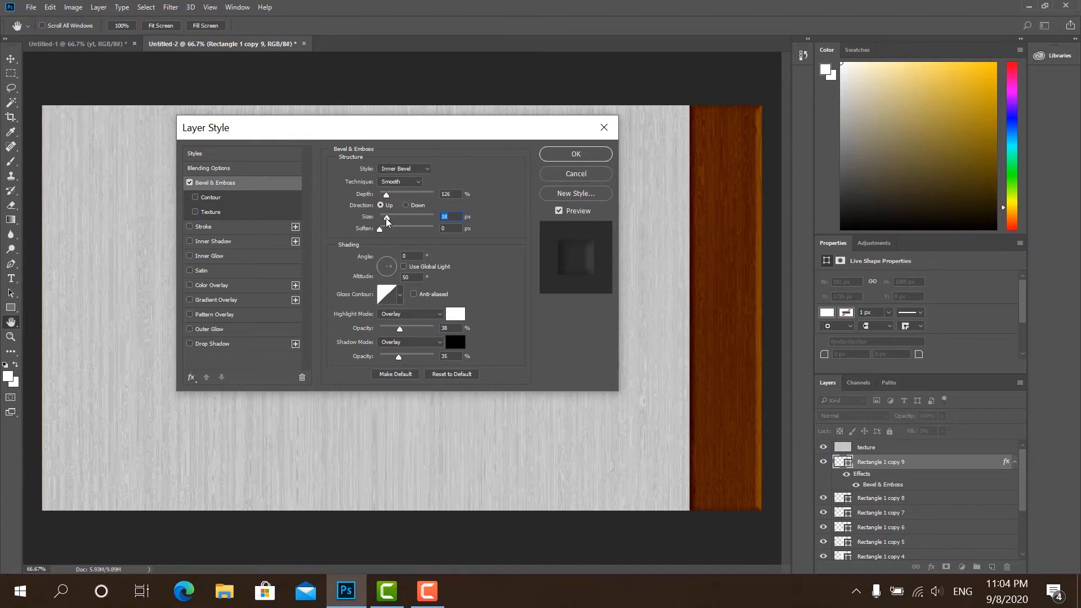
drag(386, 217, 384, 217)
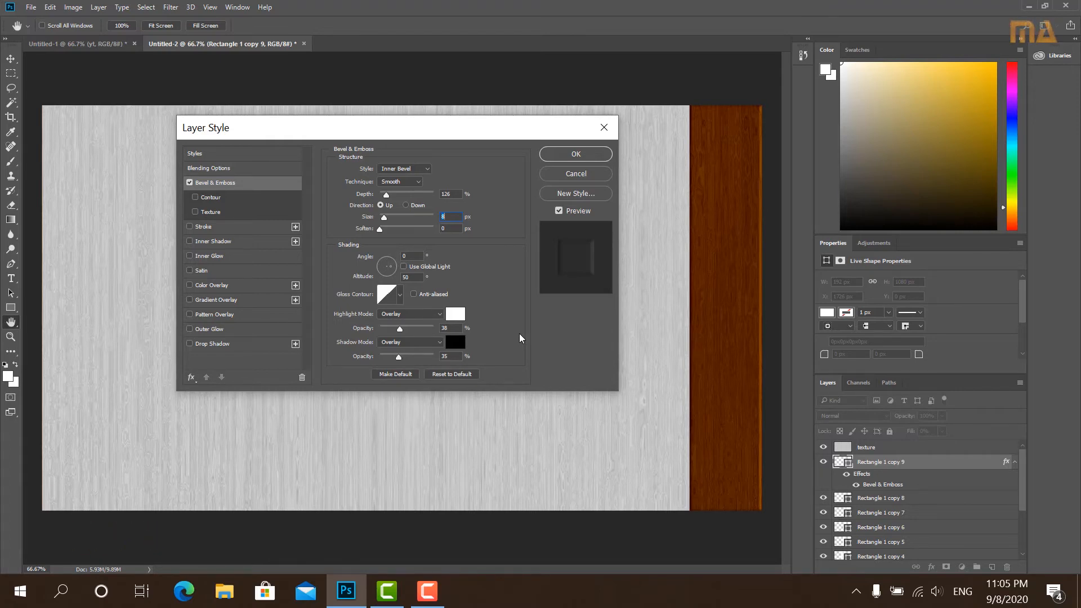
click(576, 155)
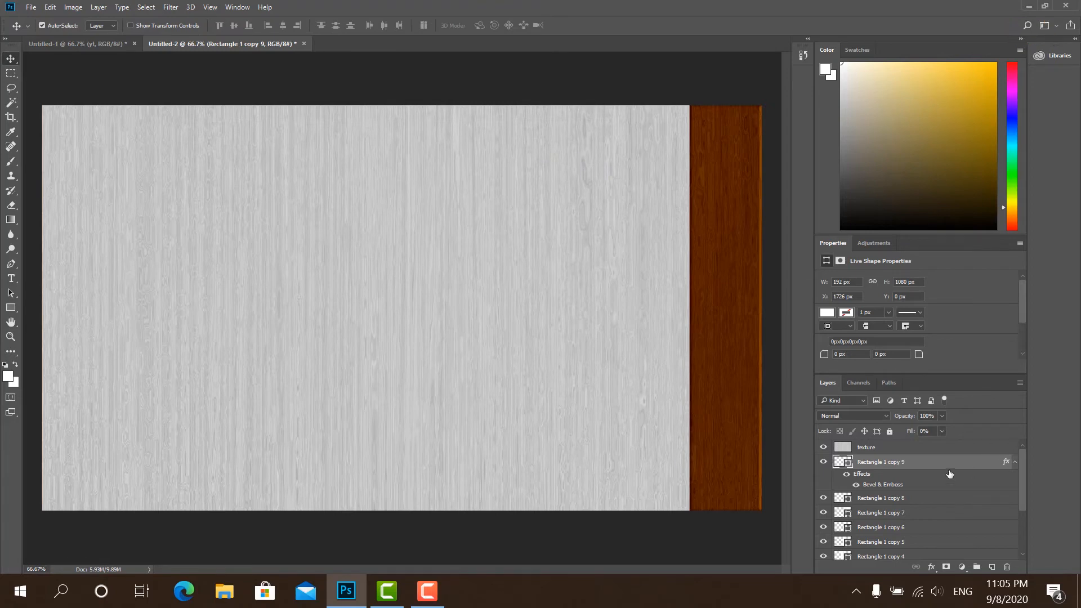
scroll(950, 473, down, 2)
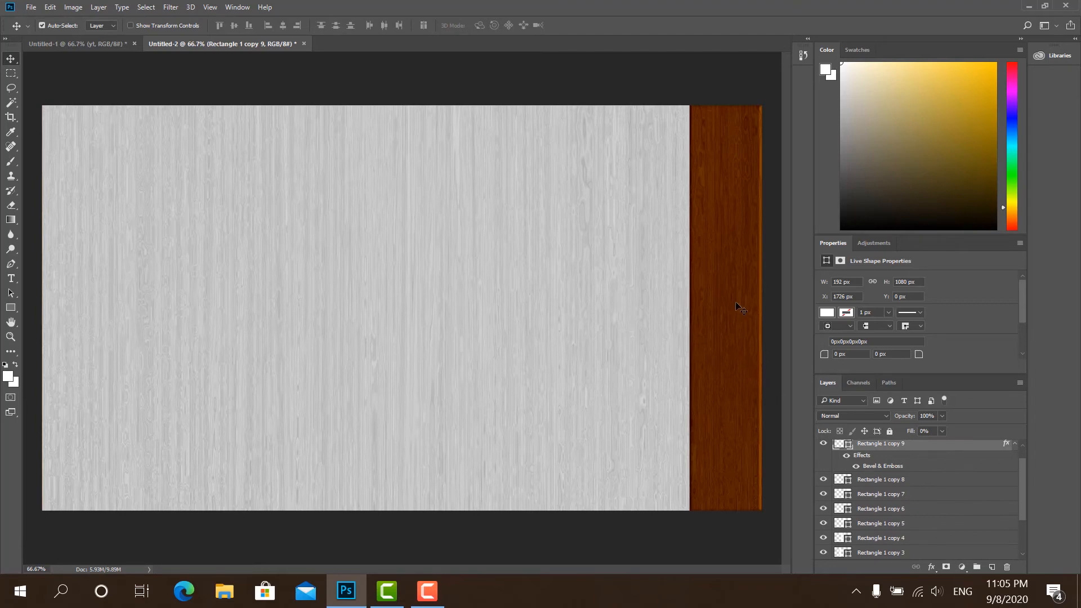
- Copy the layer style of the Rectangle 1 copy 9 layer
scroll(951, 477, up, 1)
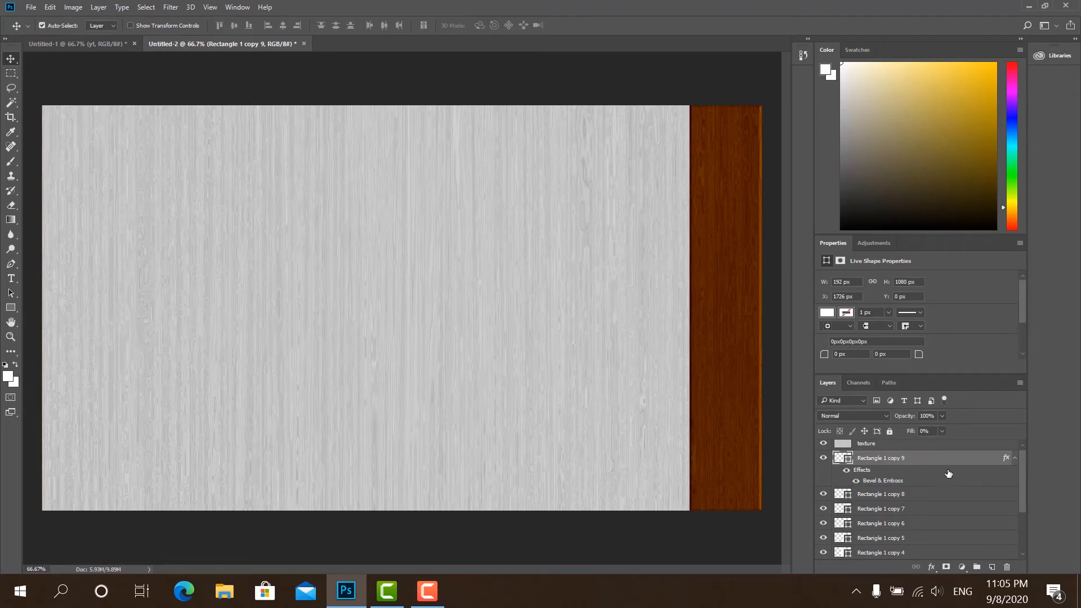
right_click(888, 463)
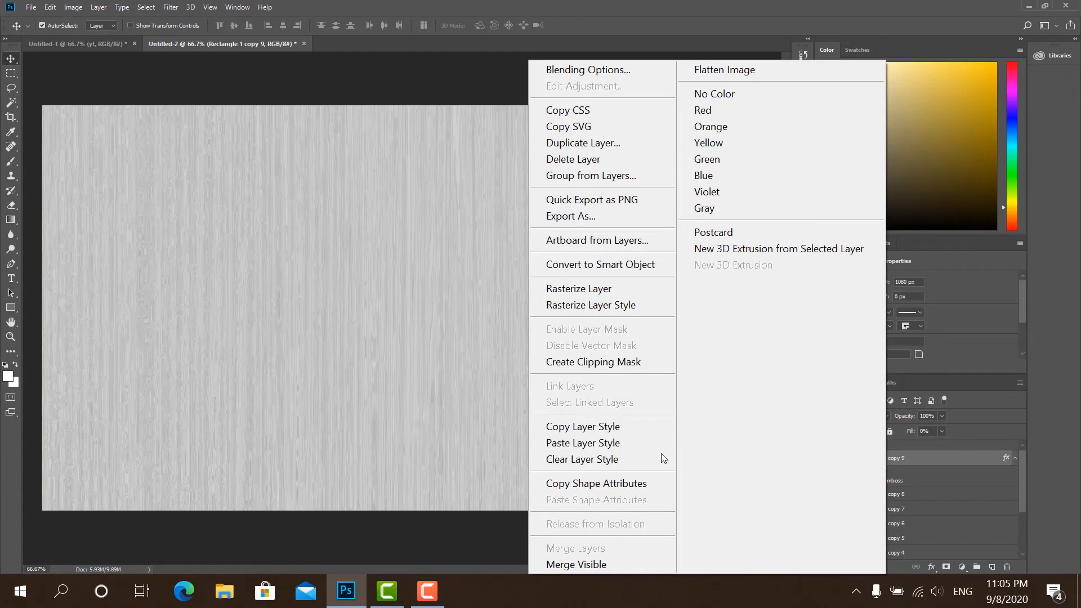
click(616, 426)
- Paste the copied layer style onto all layers from Rectangle 1 copy 8 down to Rectangle 1
scroll(949, 477, down, 1)
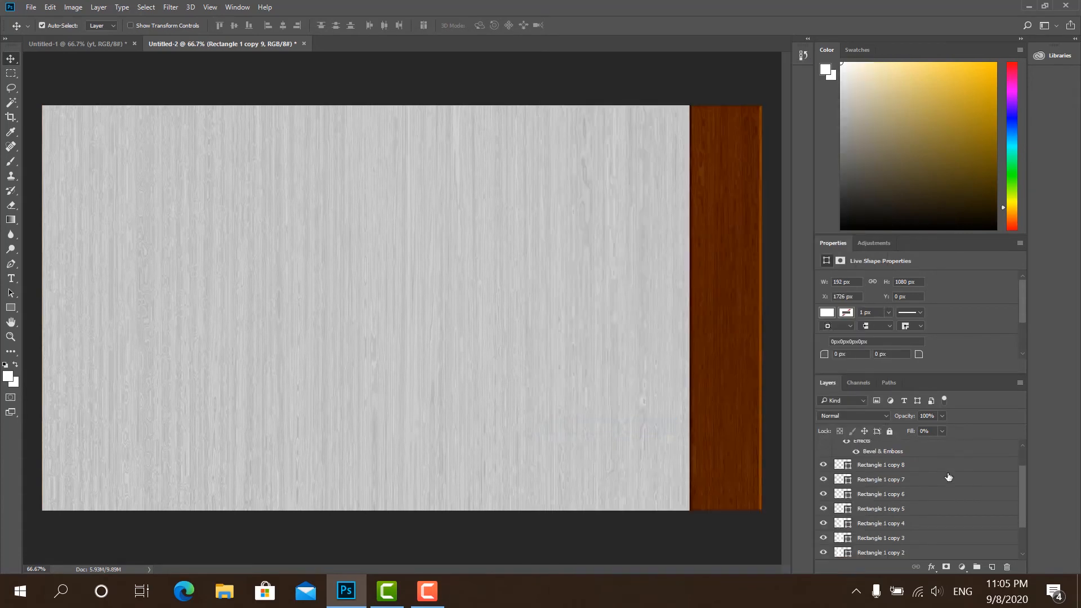
scroll(949, 477, down, 1)
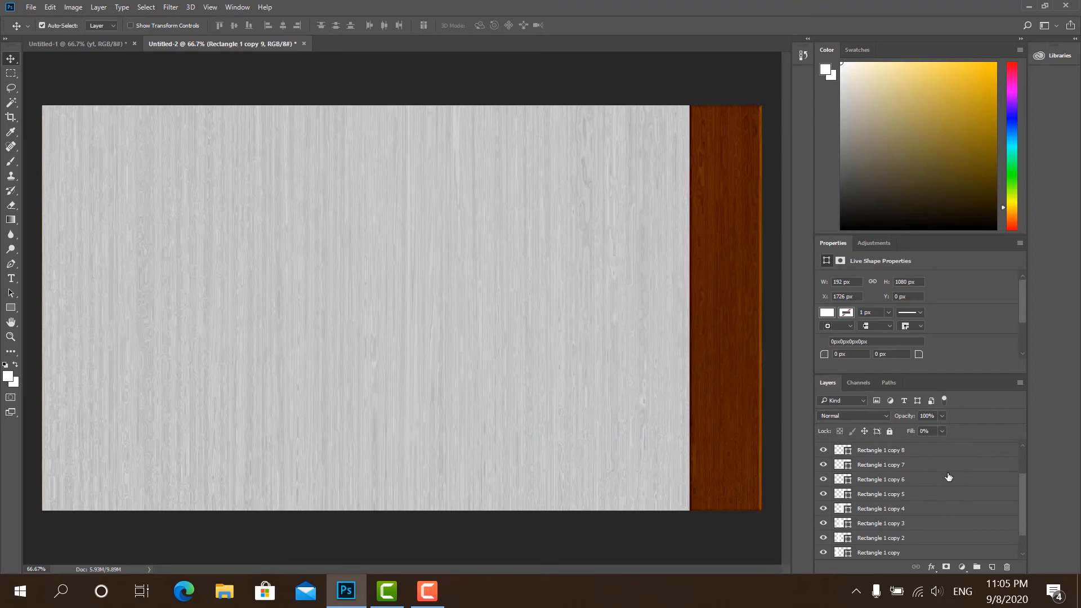
scroll(948, 476, down, 1)
scroll(948, 477, up, 2)
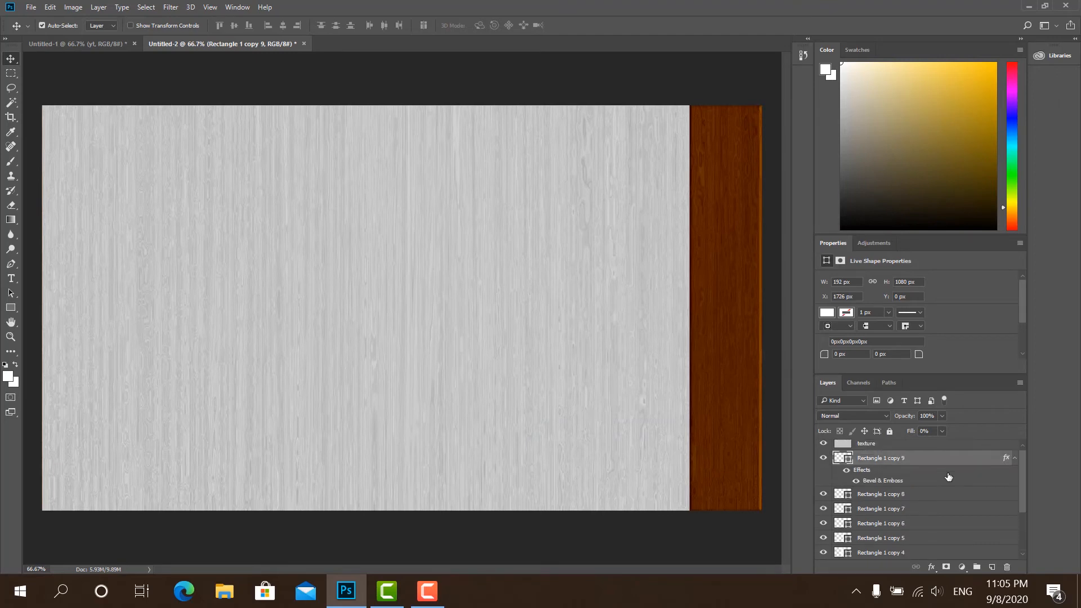
scroll(948, 477, down, 1)
scroll(948, 477, up, 1)
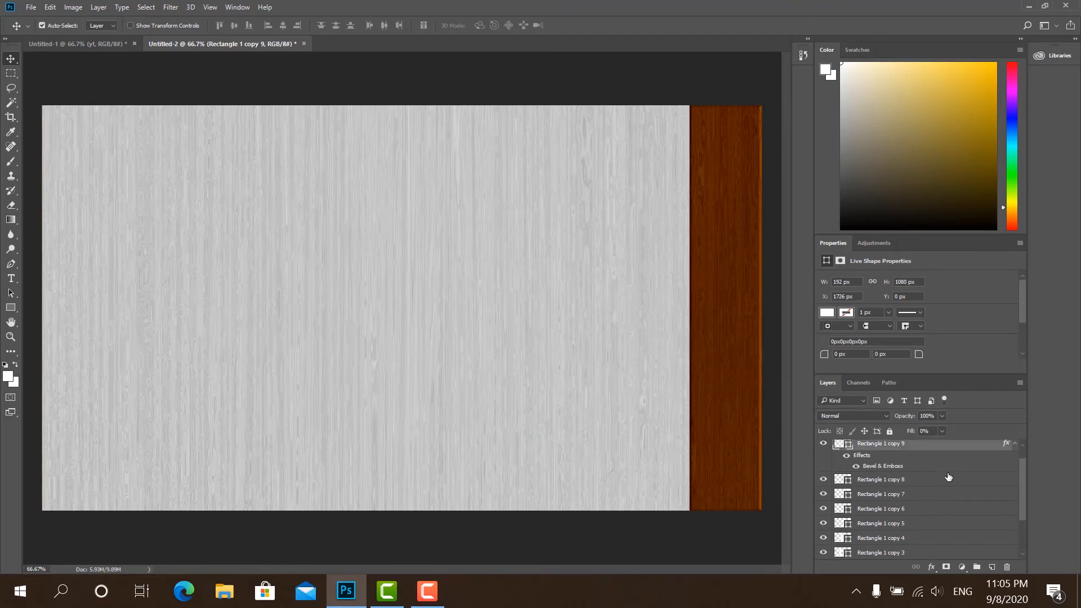
click(898, 480)
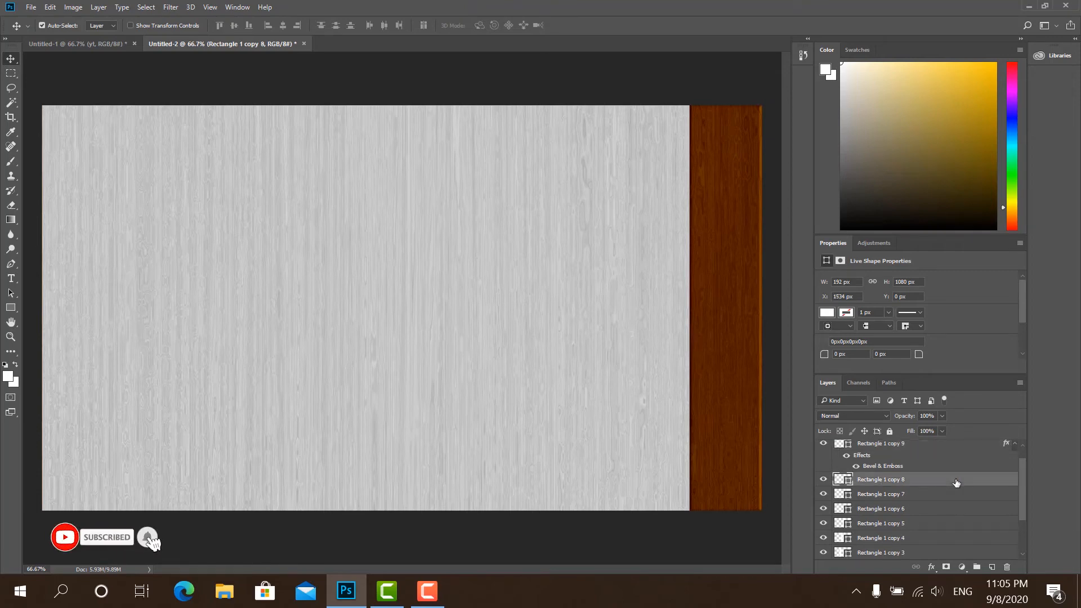
scroll(953, 484, down, 1)
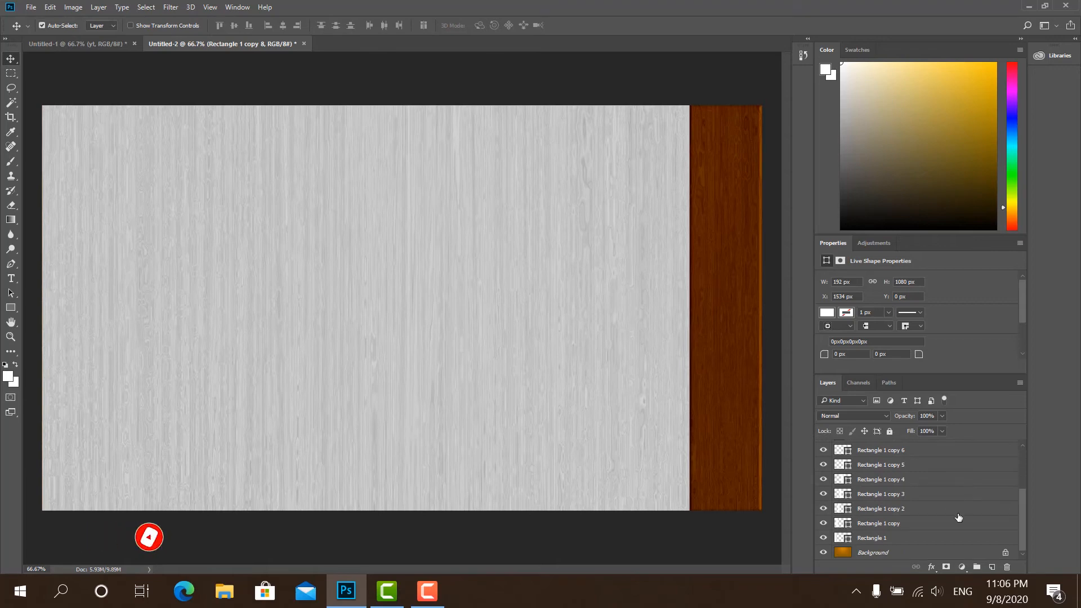
shift+click(882, 538)
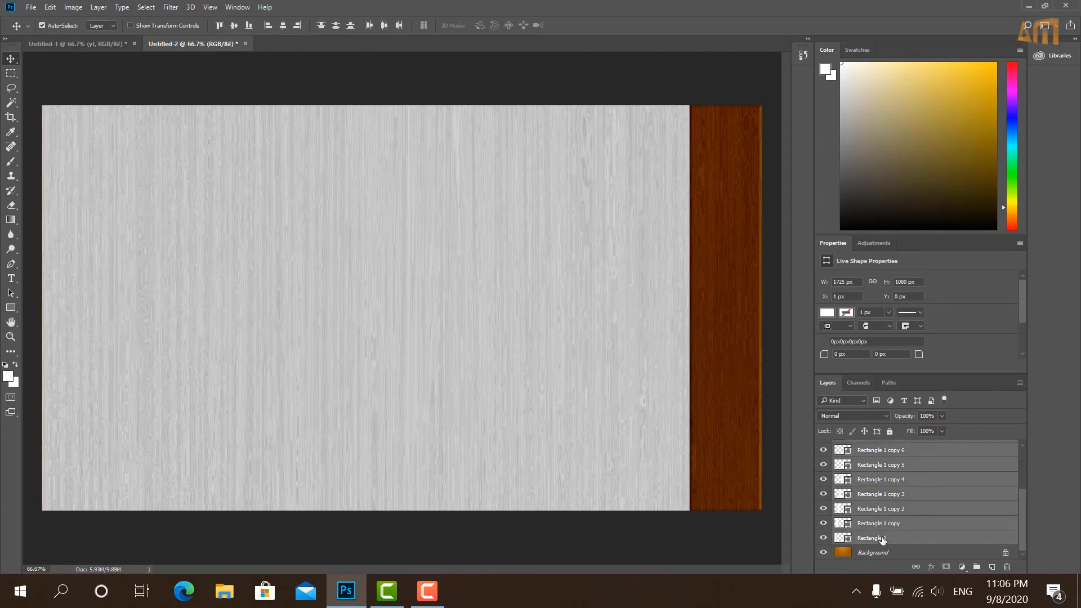
scroll(949, 503, up, 3)
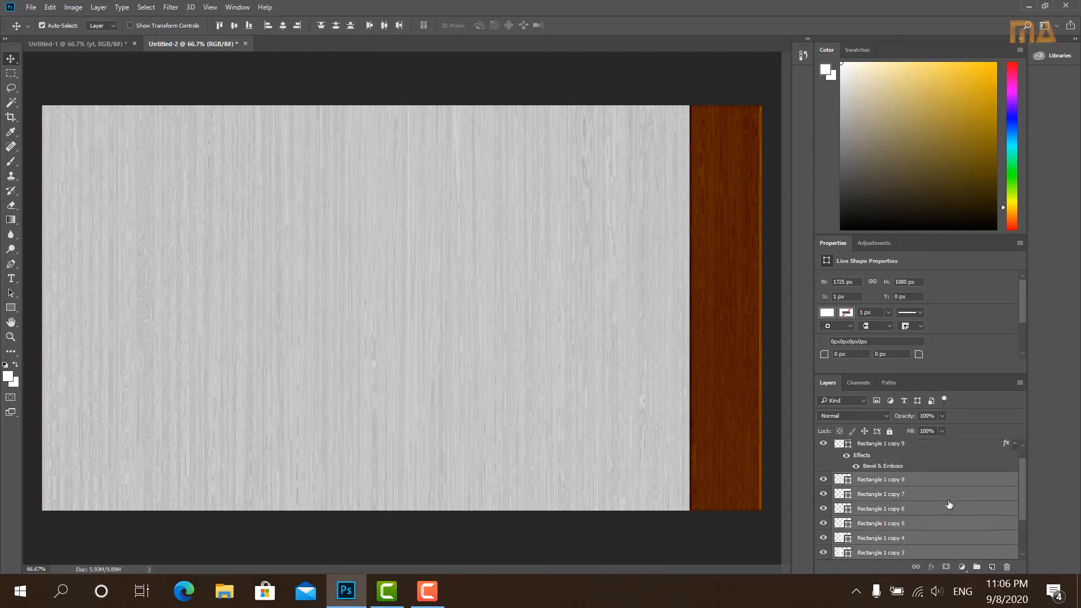
scroll(949, 504, down, 2)
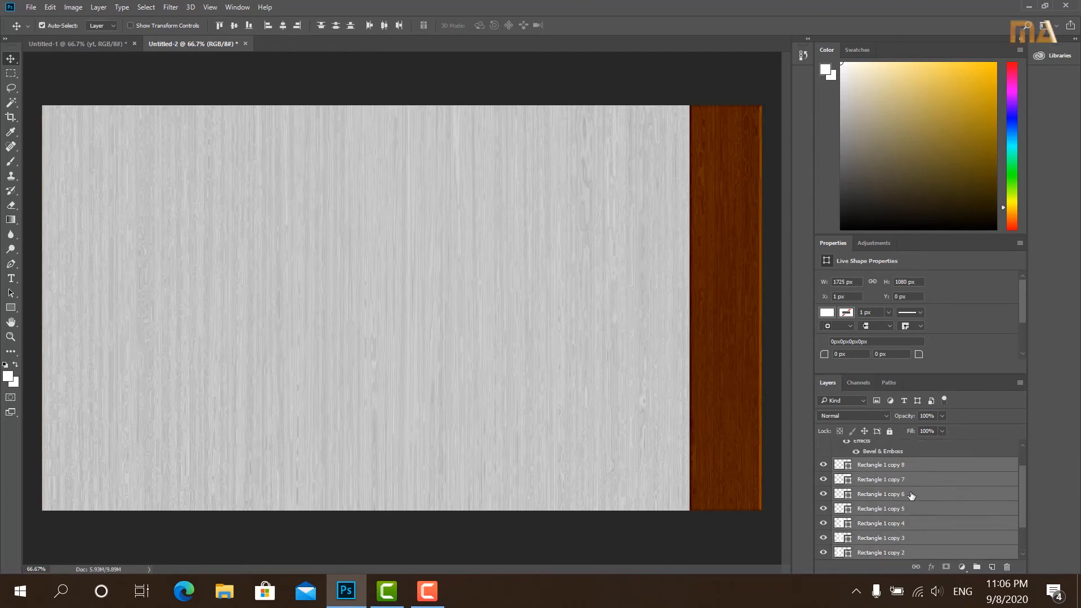
scroll(935, 489, down, 2)
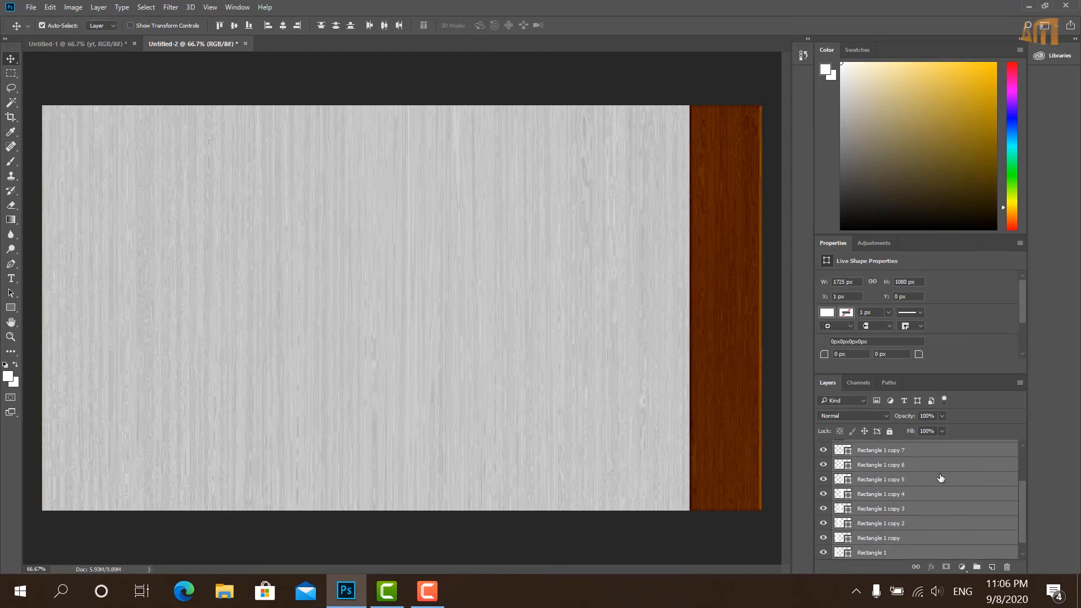
right_click(876, 489)
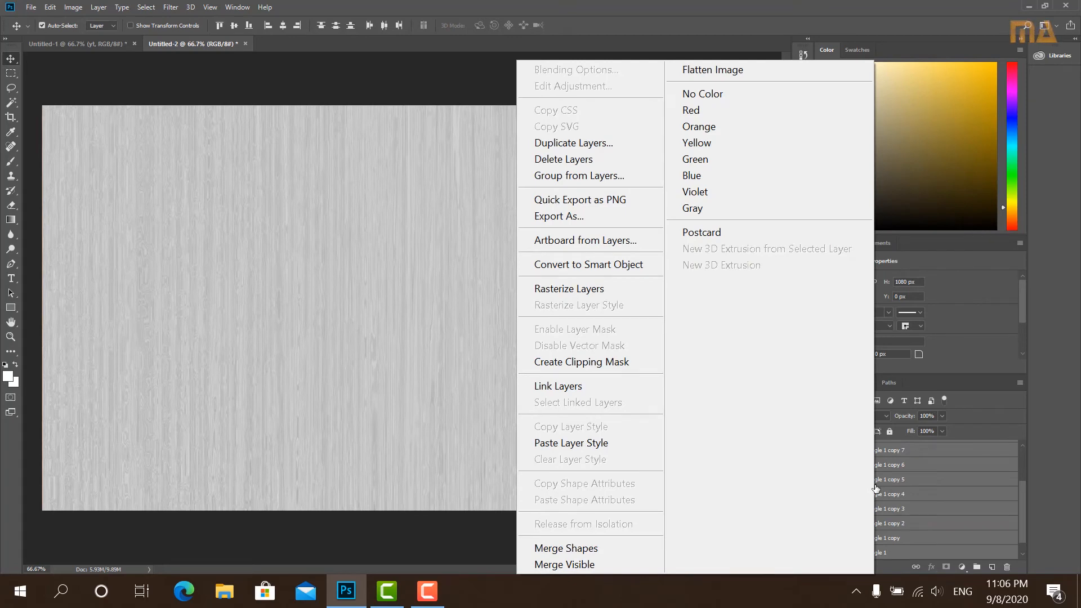
click(606, 443)
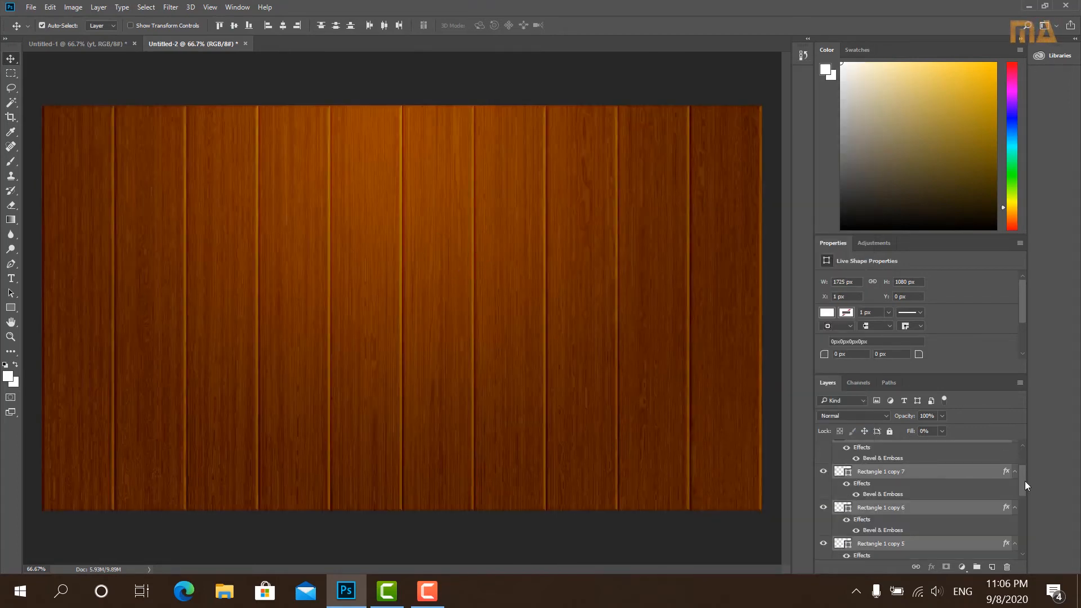
drag(1024, 483, 1021, 455)
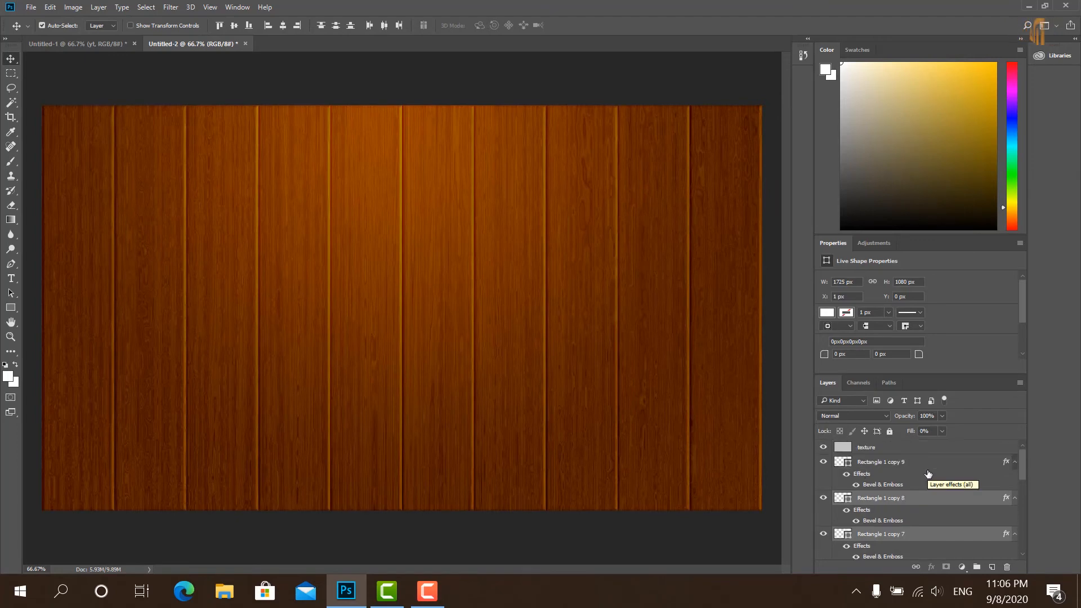
- Add the text "ma" in 72 pt AG Stencil above the texture layer of the Untitled-2 document
click(74, 46)
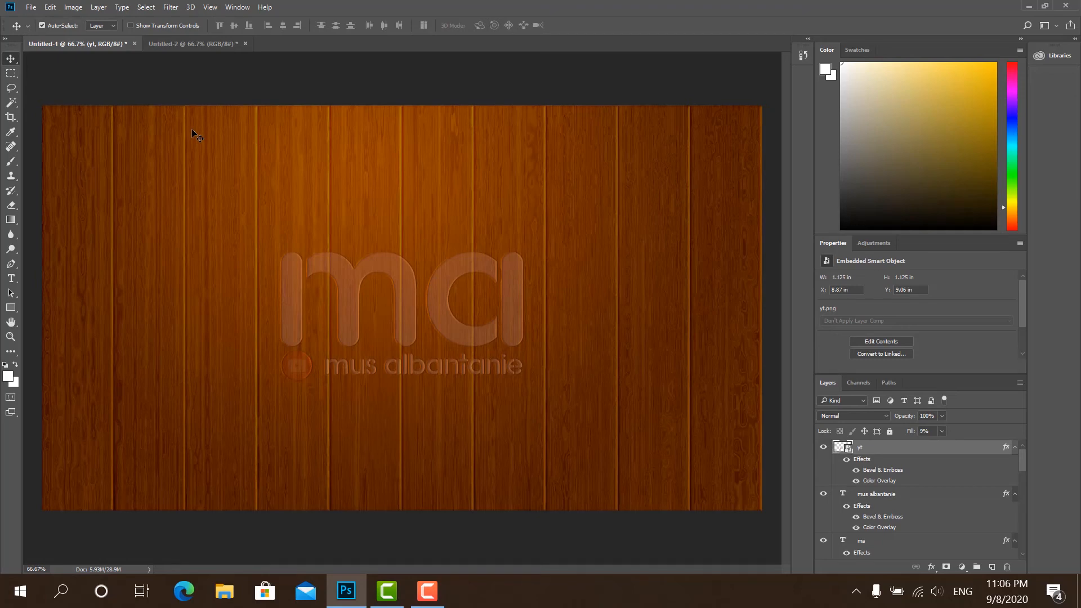
click(208, 43)
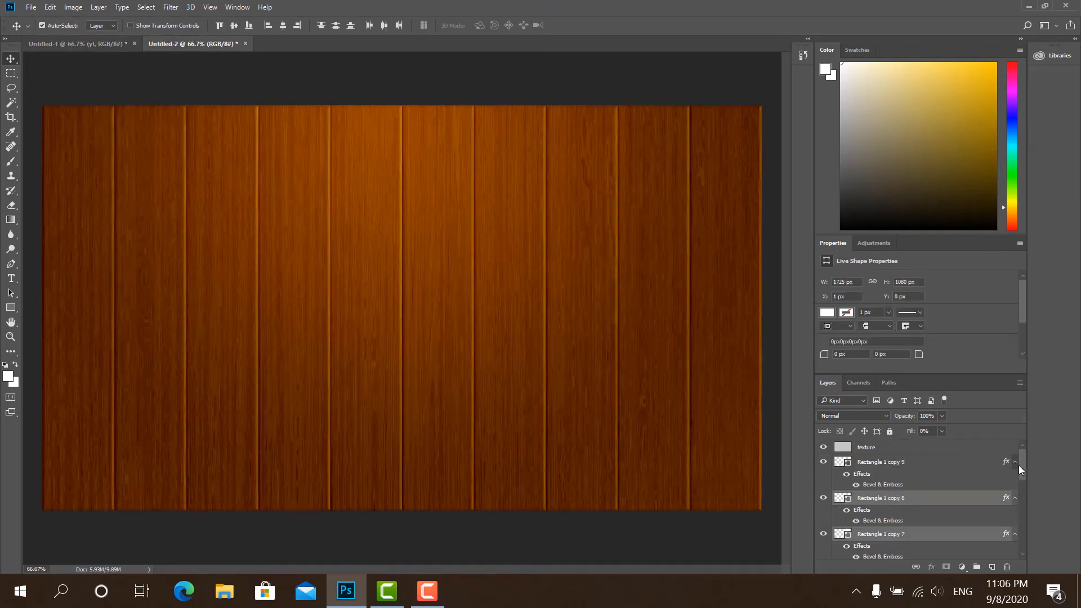
click(876, 448)
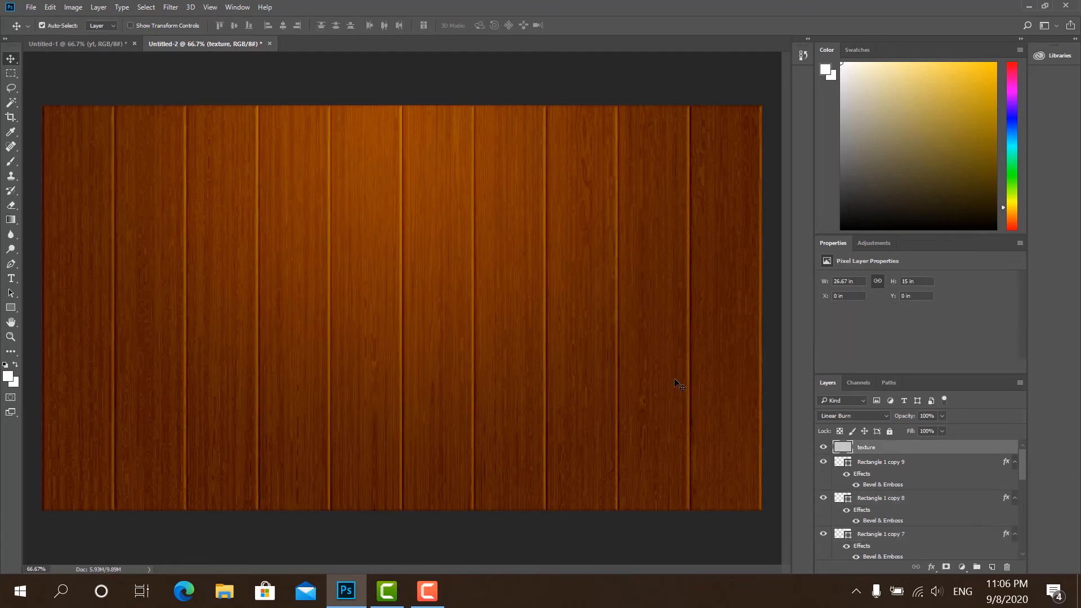
click(11, 278)
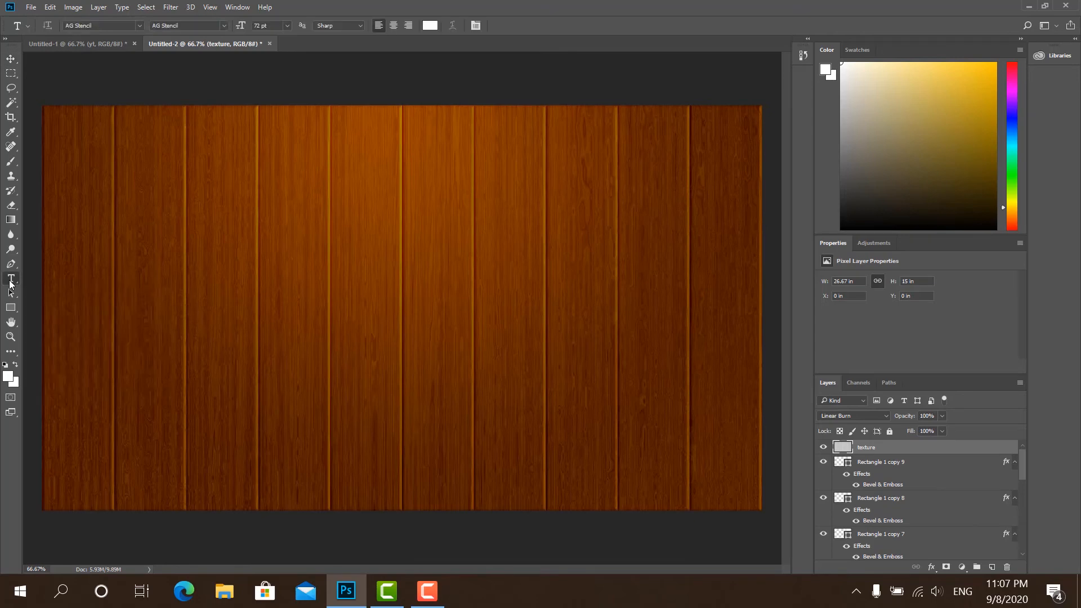
click(283, 312)
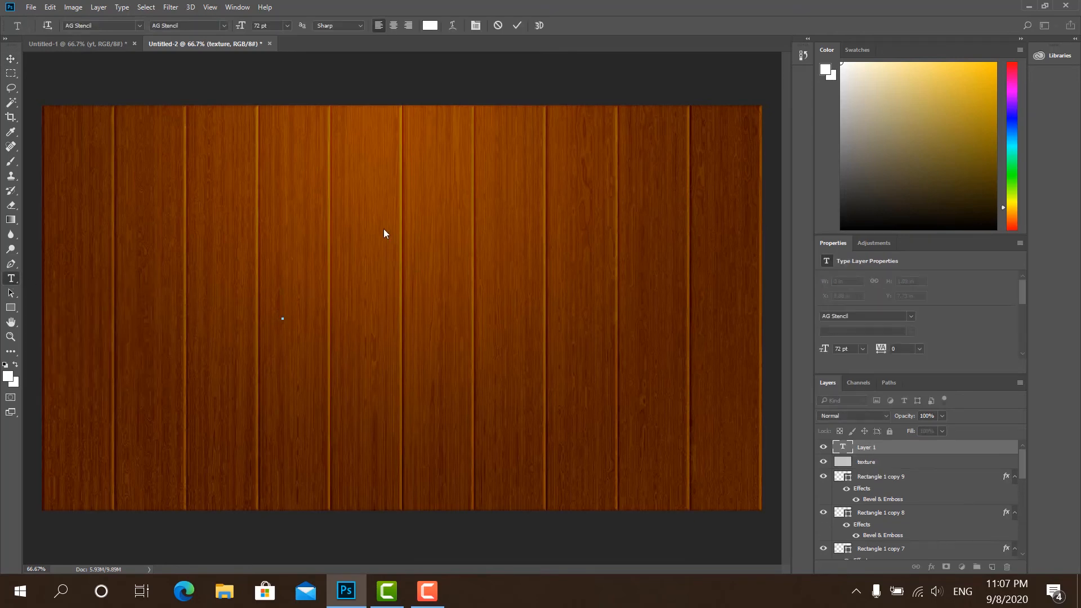
text(ma)
click(10, 62)
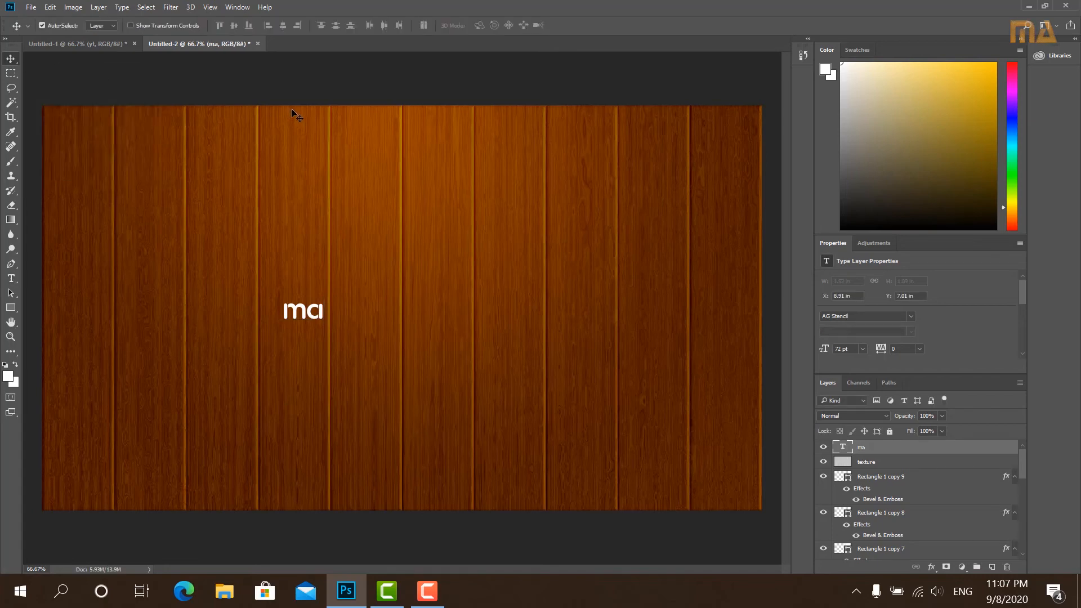
- Scale the "ma" text to about 652% with Free Transform and move it to roughly the middle of the canvas
click(50, 7)
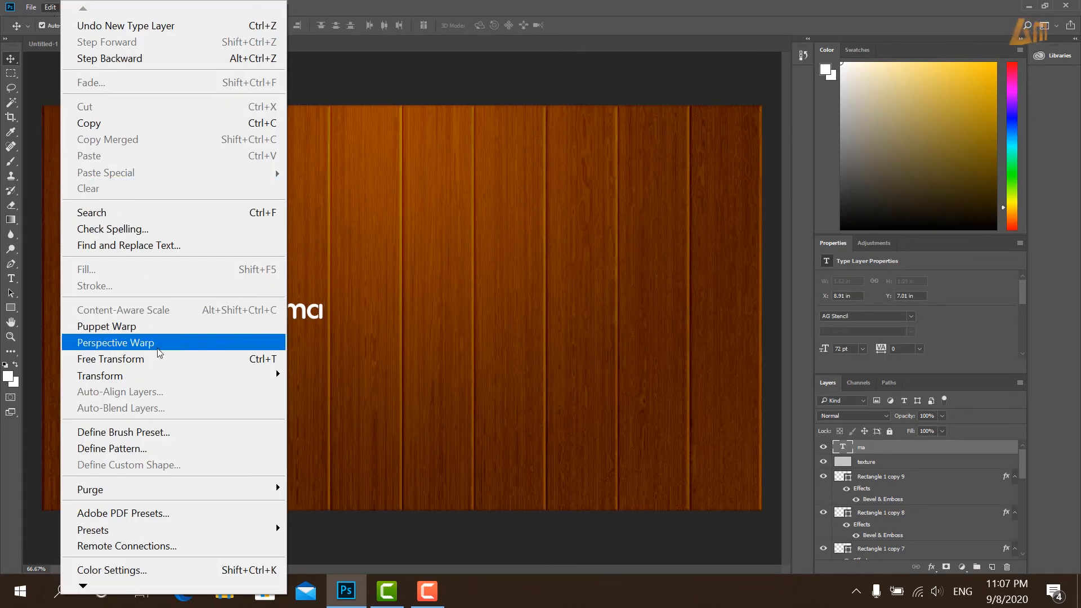
click(161, 359)
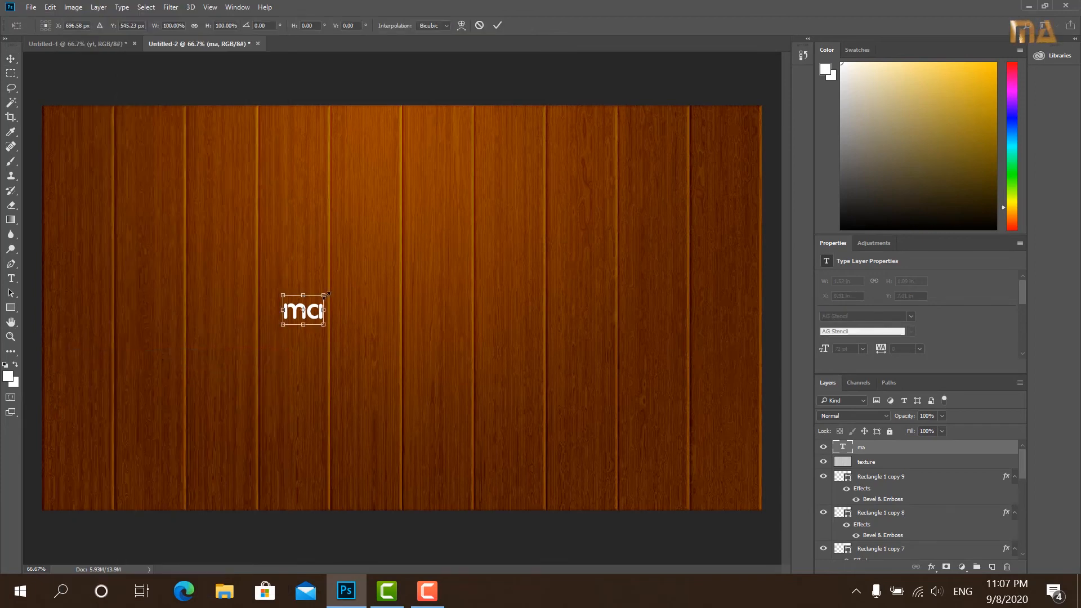
drag(327, 293, 600, 199)
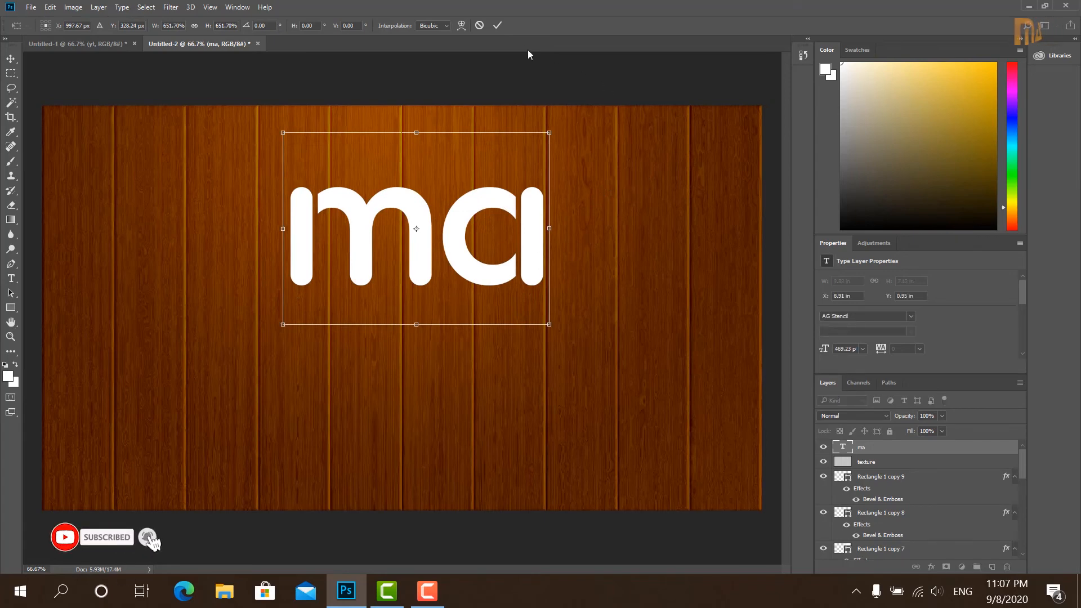
click(497, 26)
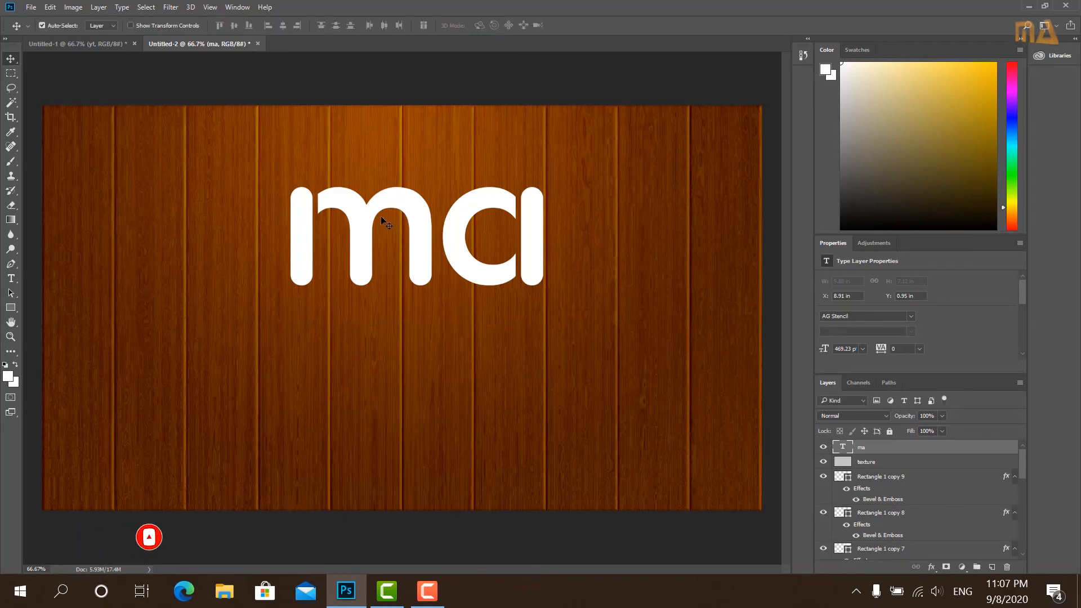
drag(367, 228, 362, 284)
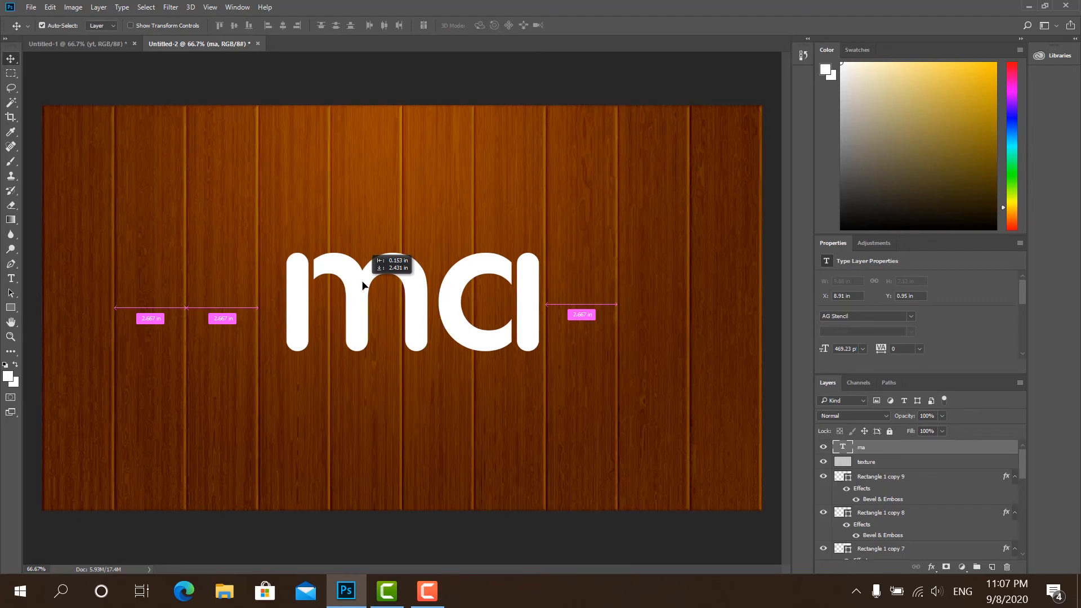
drag(362, 285, 362, 282)
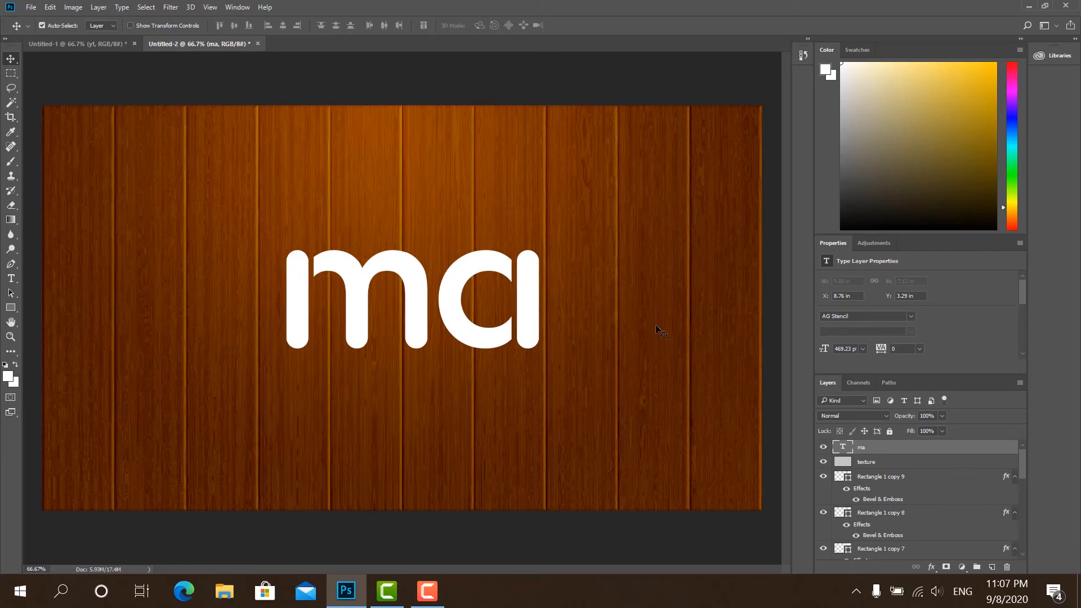
- Add a Bevel & Emboss effect to the ma text layer and lower its fill opacity to 14%
right_click(867, 453)
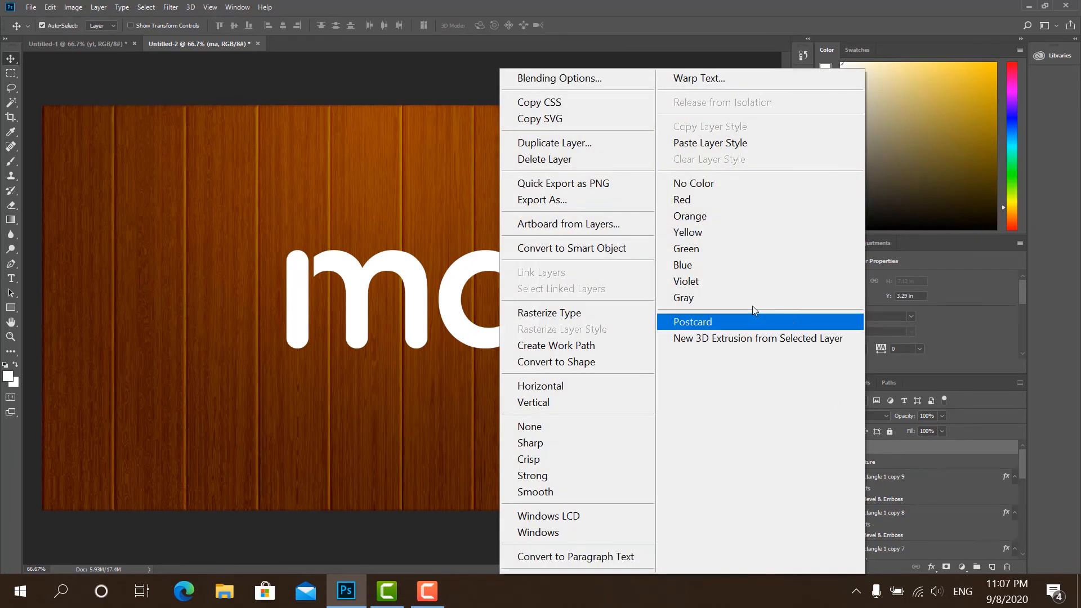
click(585, 79)
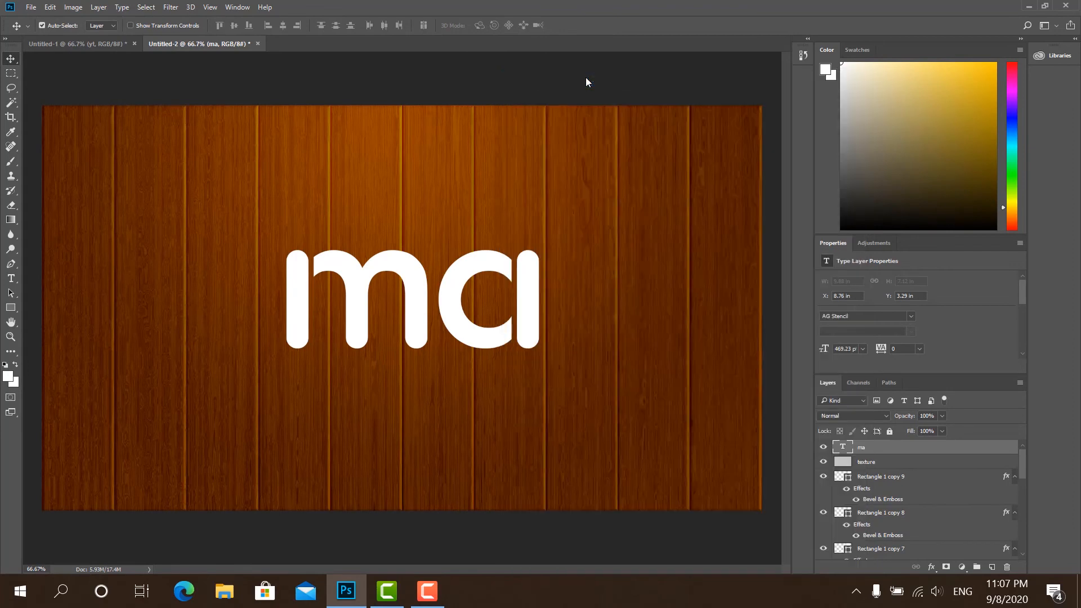
drag(489, 127, 737, 144)
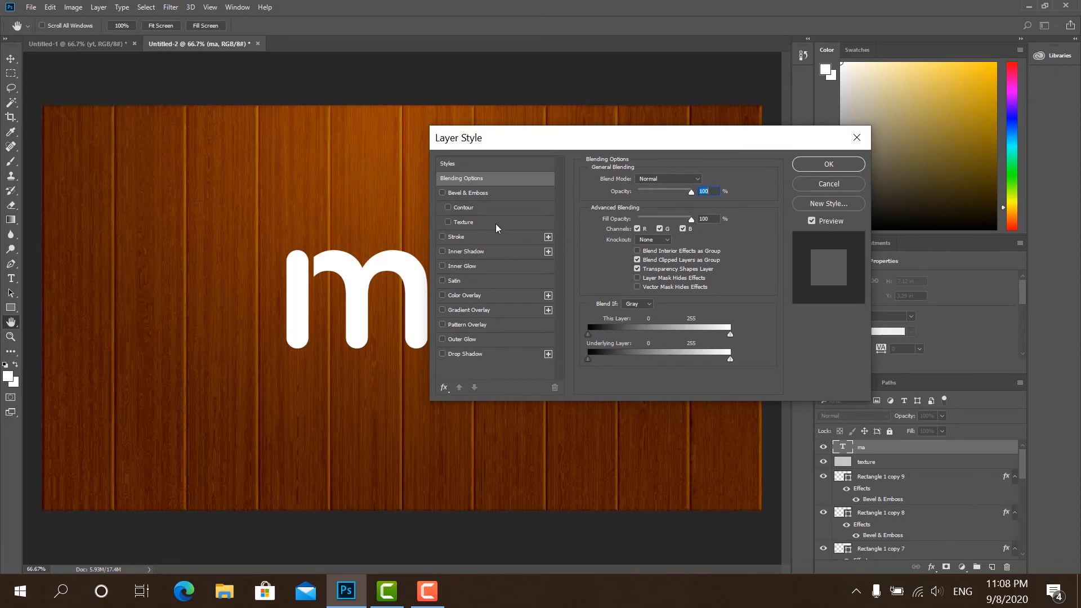
click(509, 195)
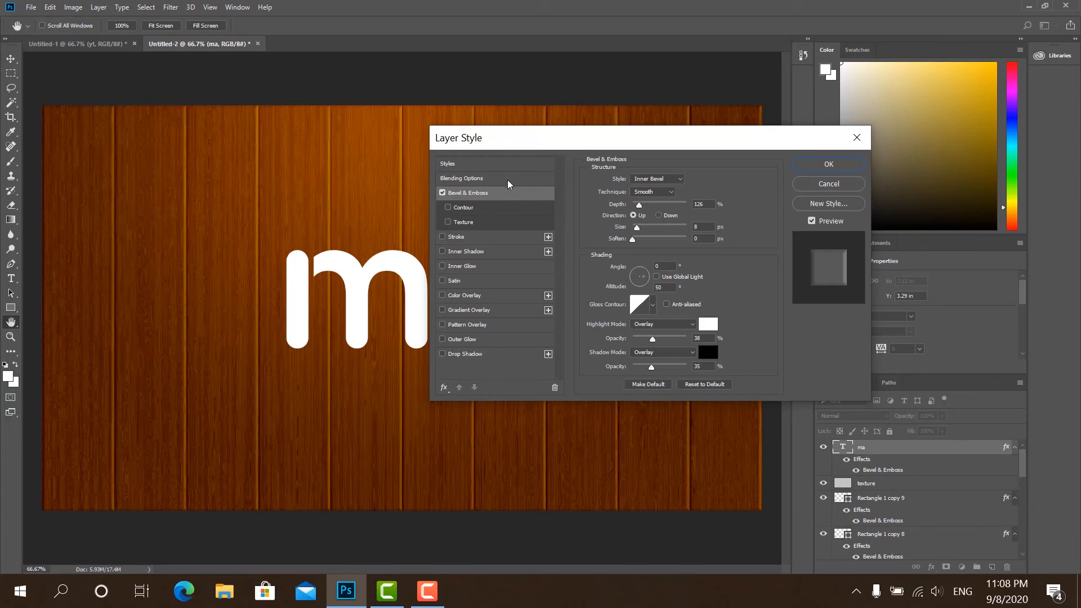
click(507, 180)
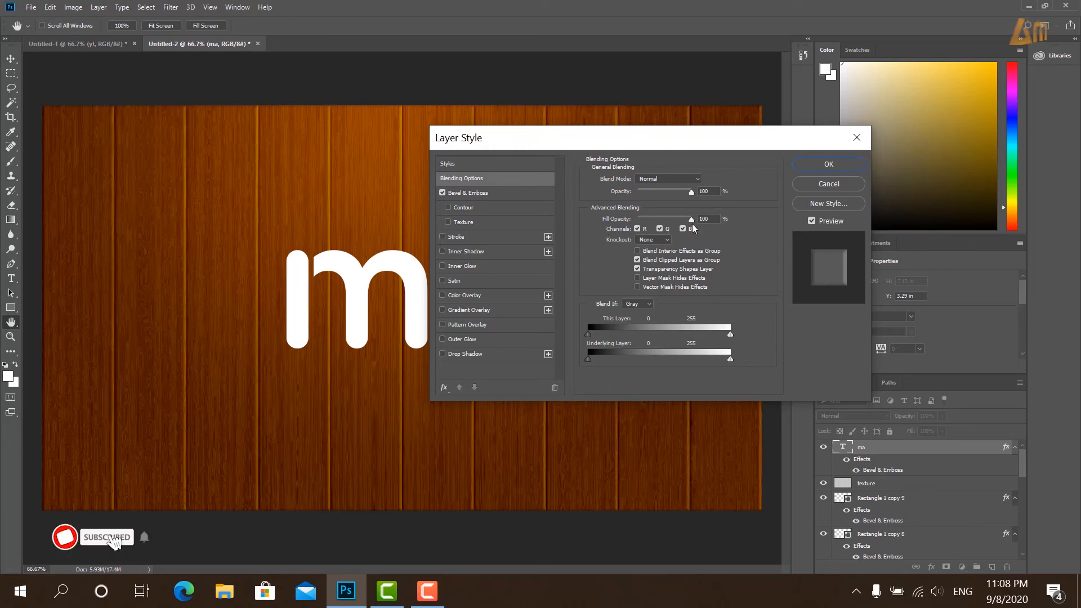
drag(691, 220, 647, 225)
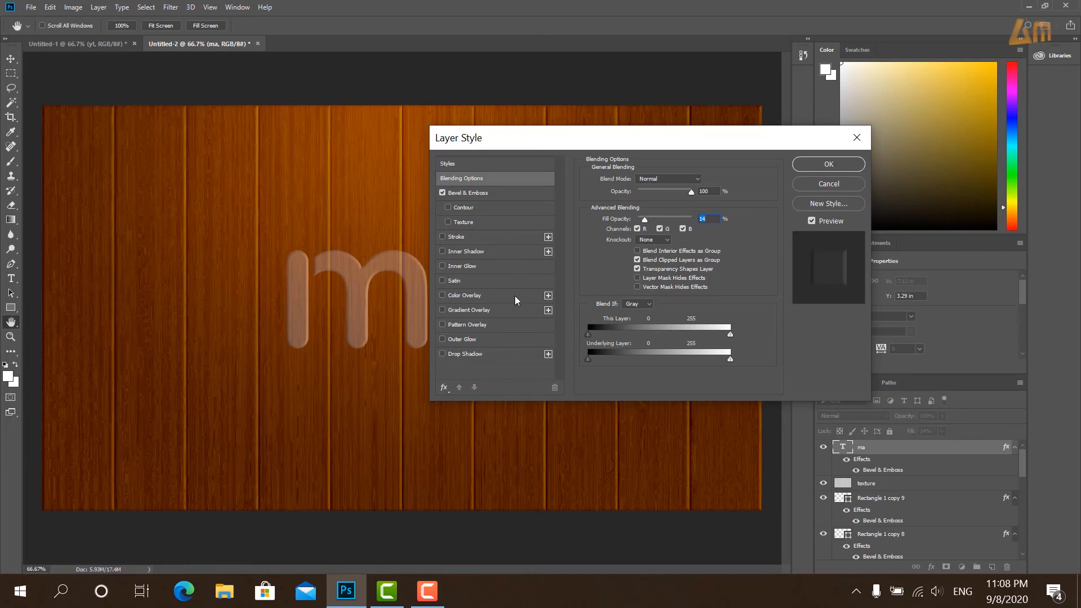
- Add a Color Overlay to the ma text layer and change its bevel to Pillow Emboss with depth 188% and size 9 px
click(488, 296)
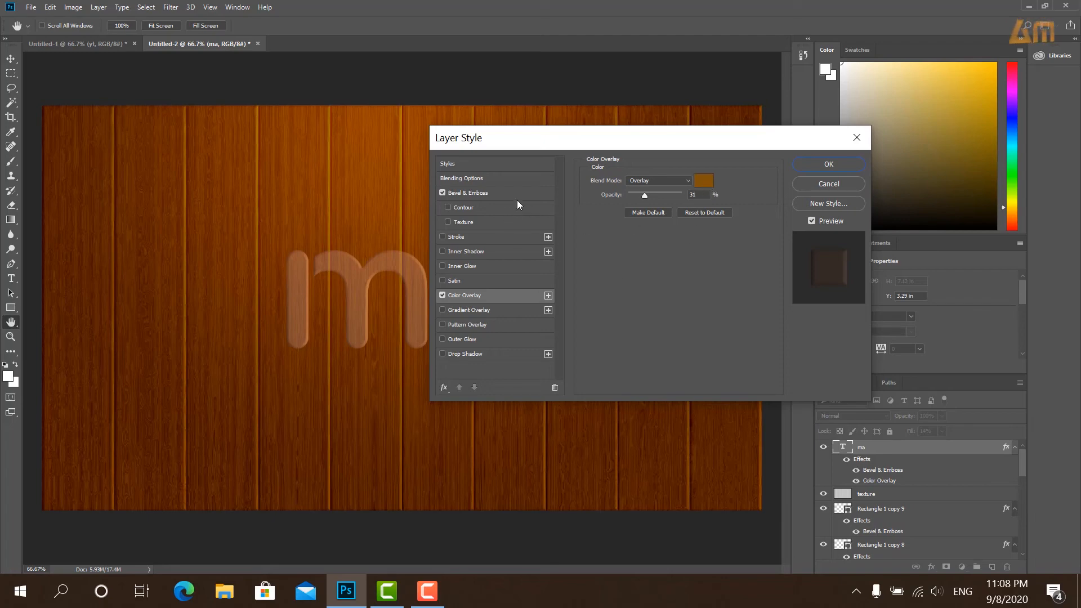
click(494, 194)
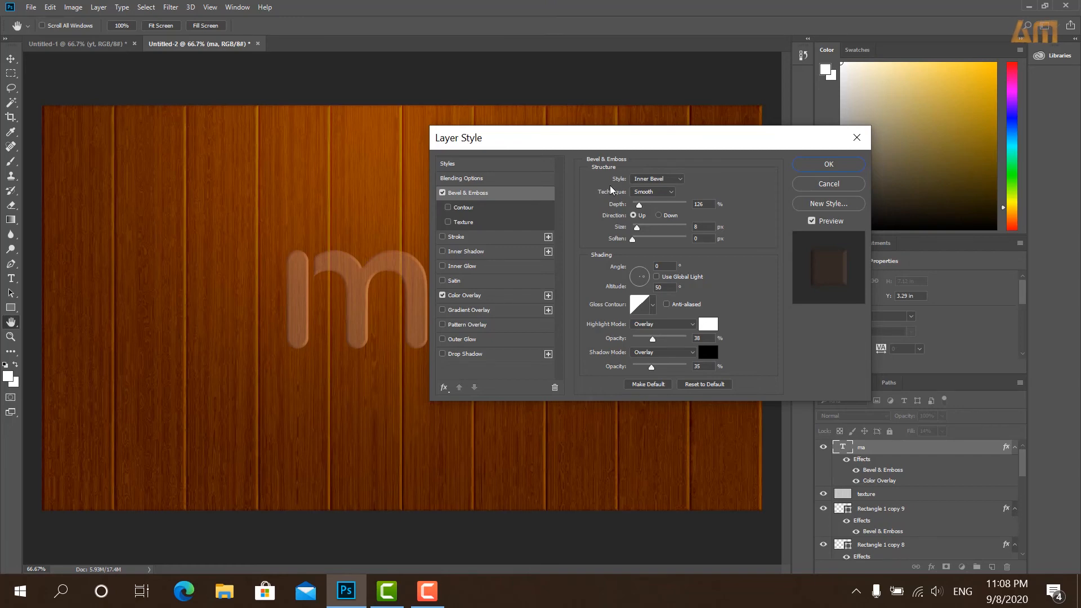
click(680, 181)
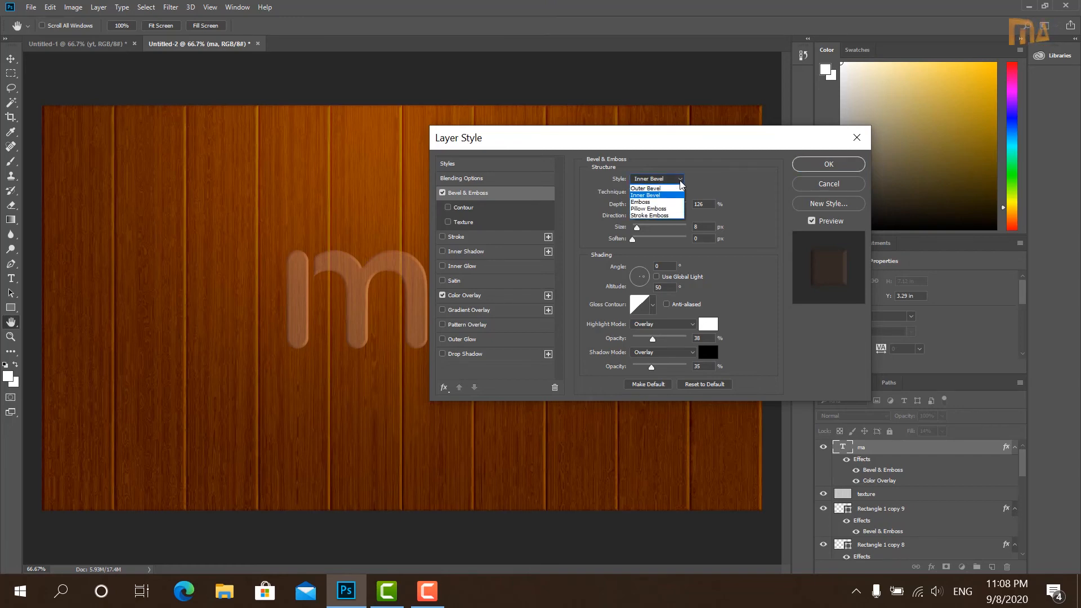
click(661, 208)
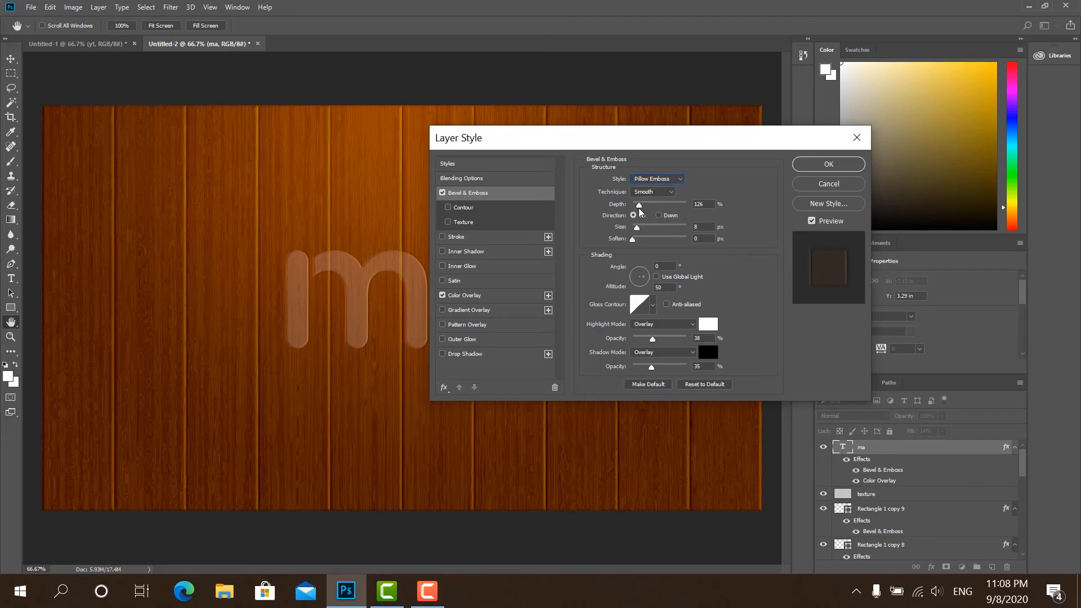
drag(638, 207, 643, 207)
drag(637, 228, 637, 230)
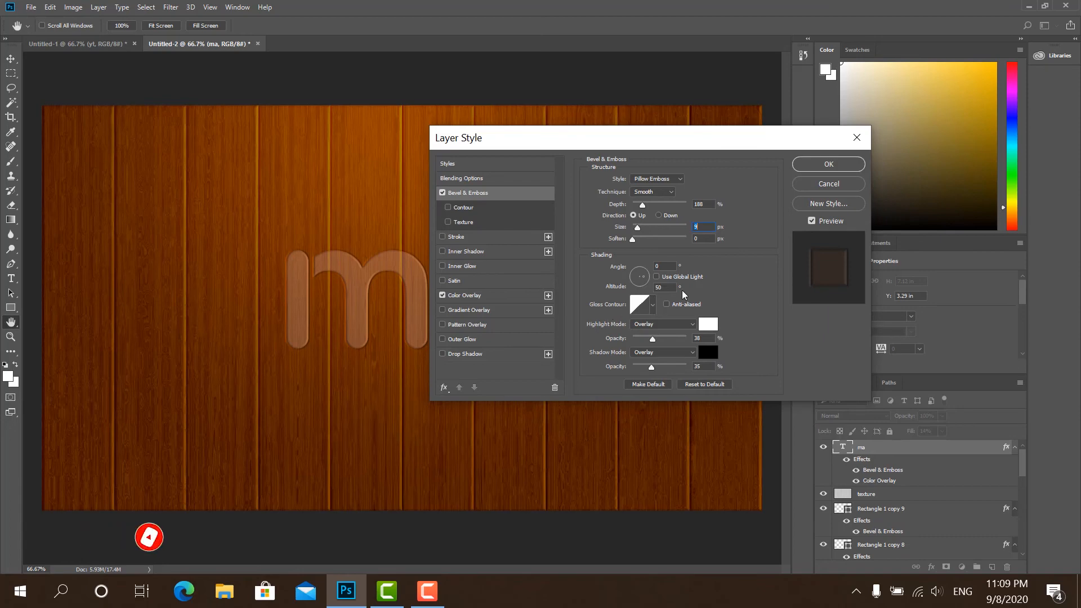
drag(653, 149, 622, 175)
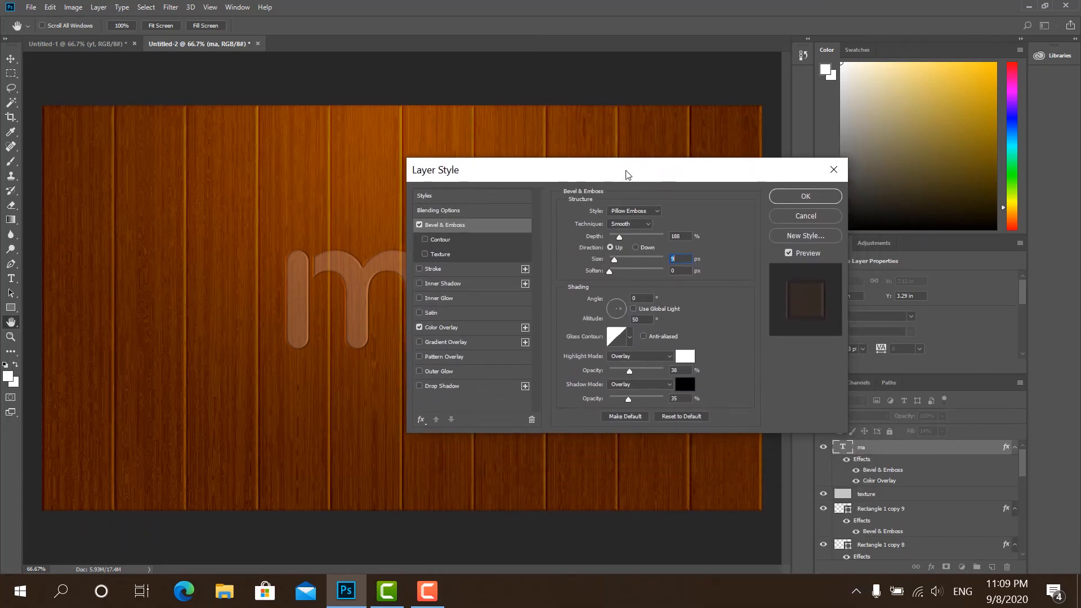
click(815, 197)
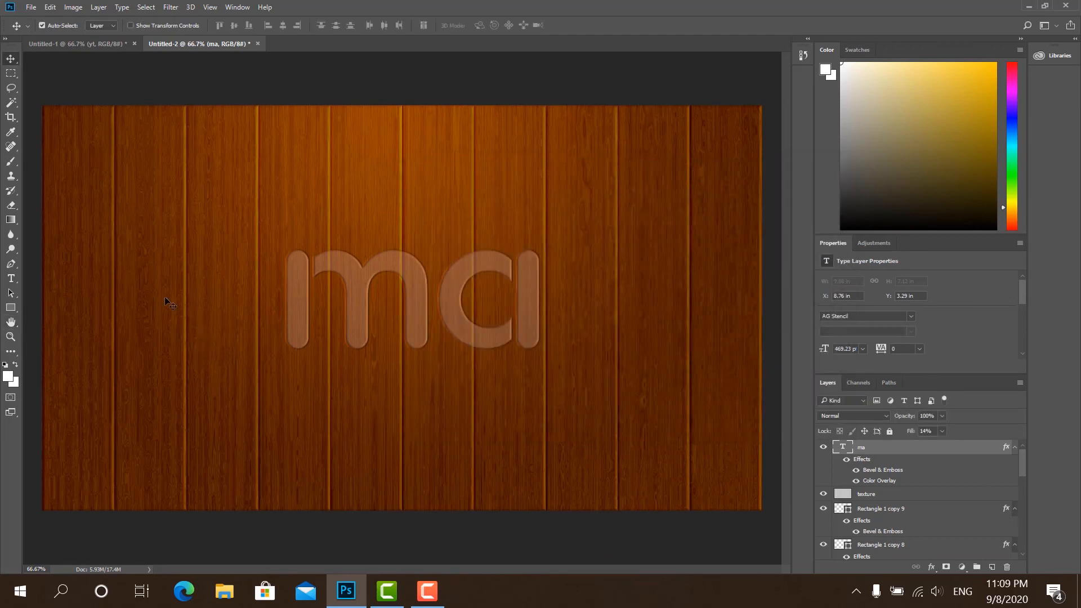
- Add the logo owner's name as a white 72 pt AG Stencil text line below the ma logo
click(10, 278)
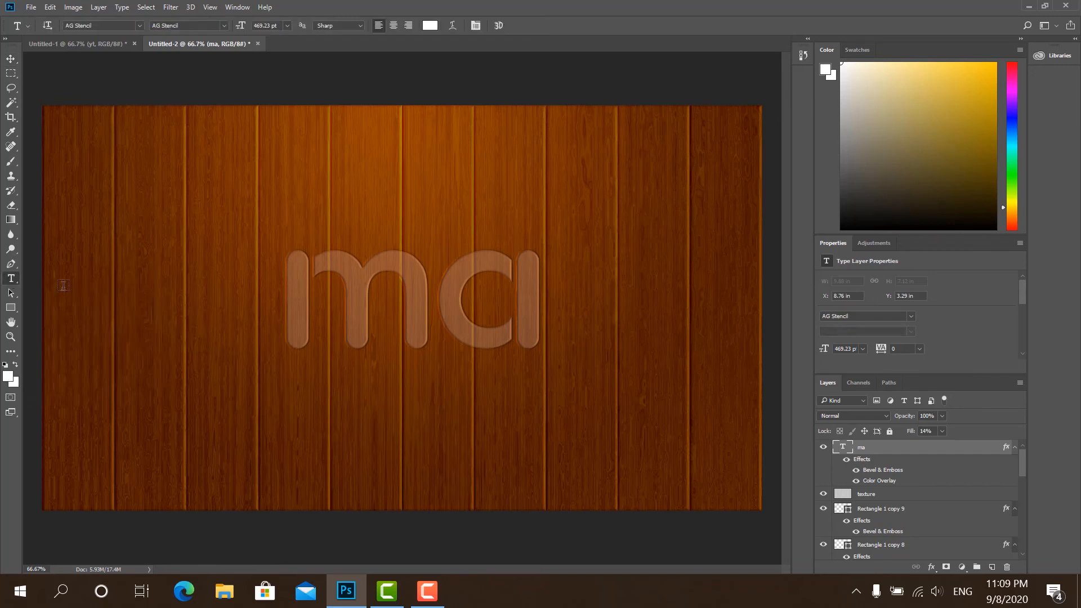
click(297, 414)
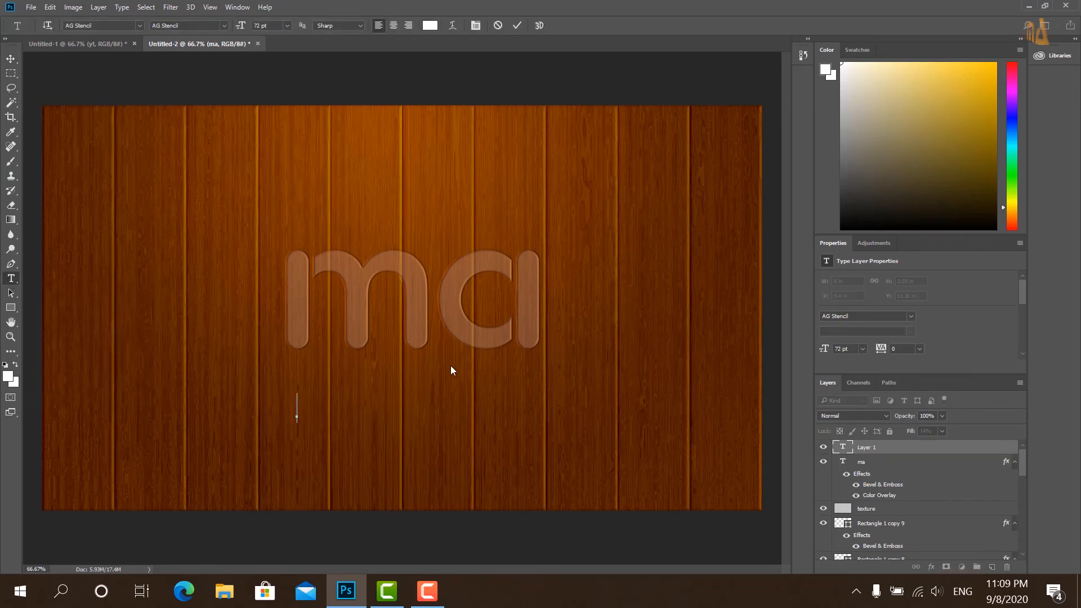
text(mus al)
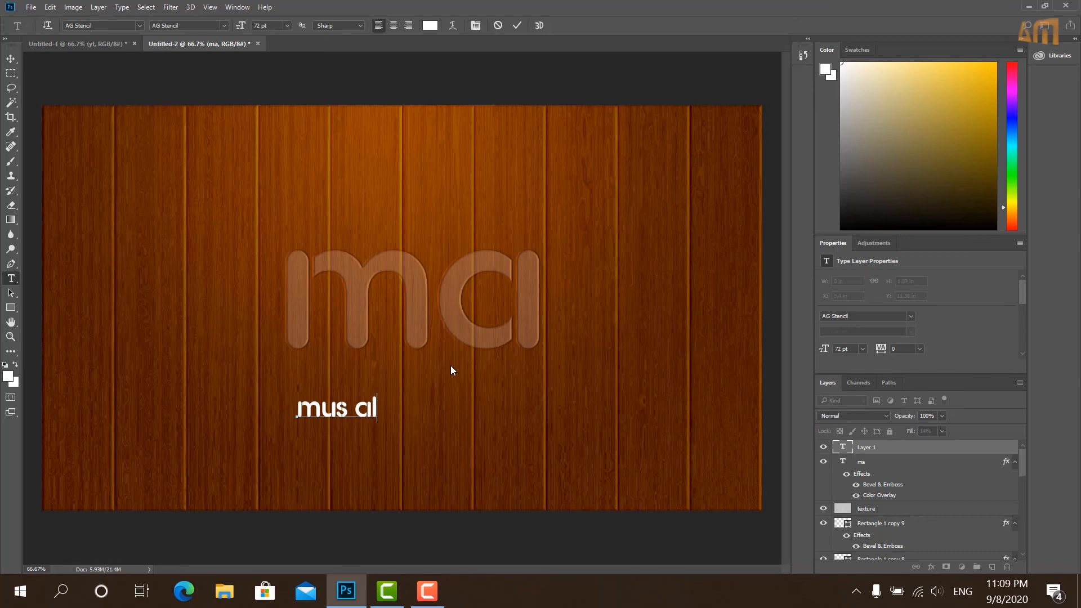
text(bantanie)
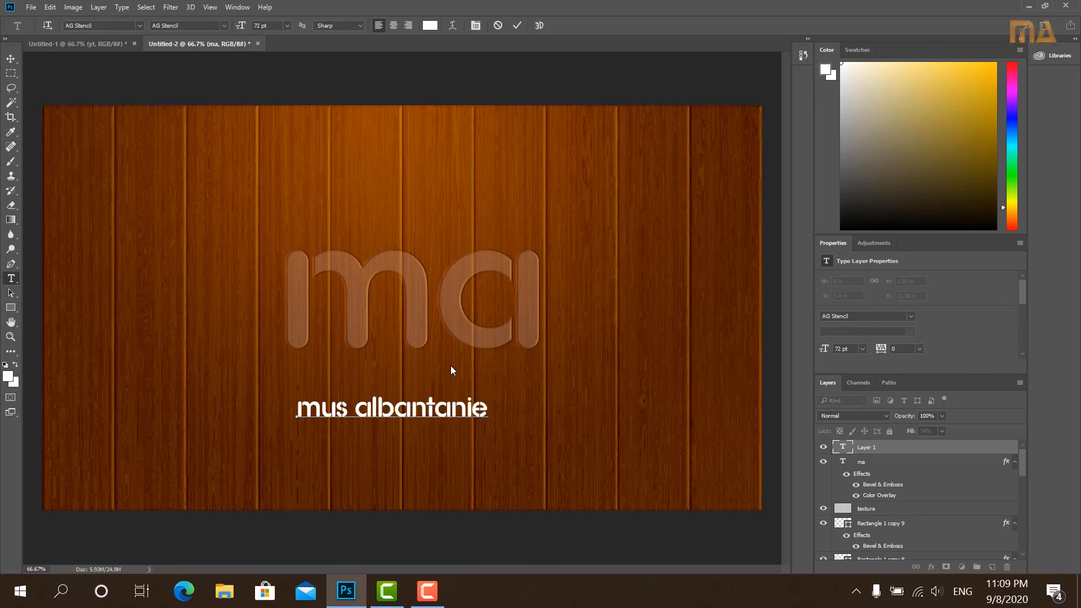
click(11, 58)
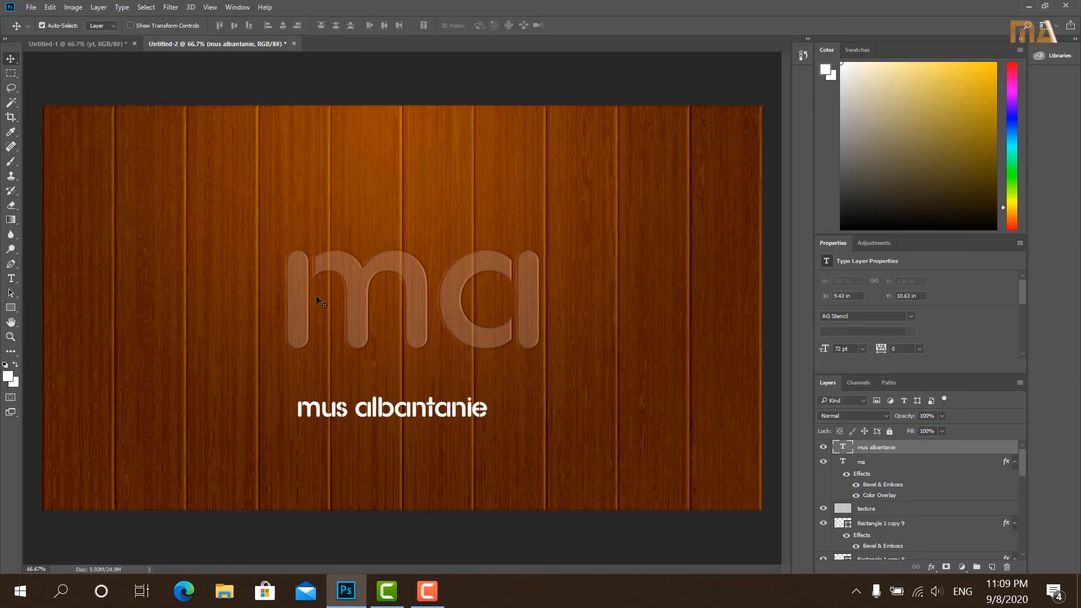
- Move the name text close beneath the ma logo and scale it to about 107% with Free Transform, keeping its right end aligned
drag(413, 423, 463, 372)
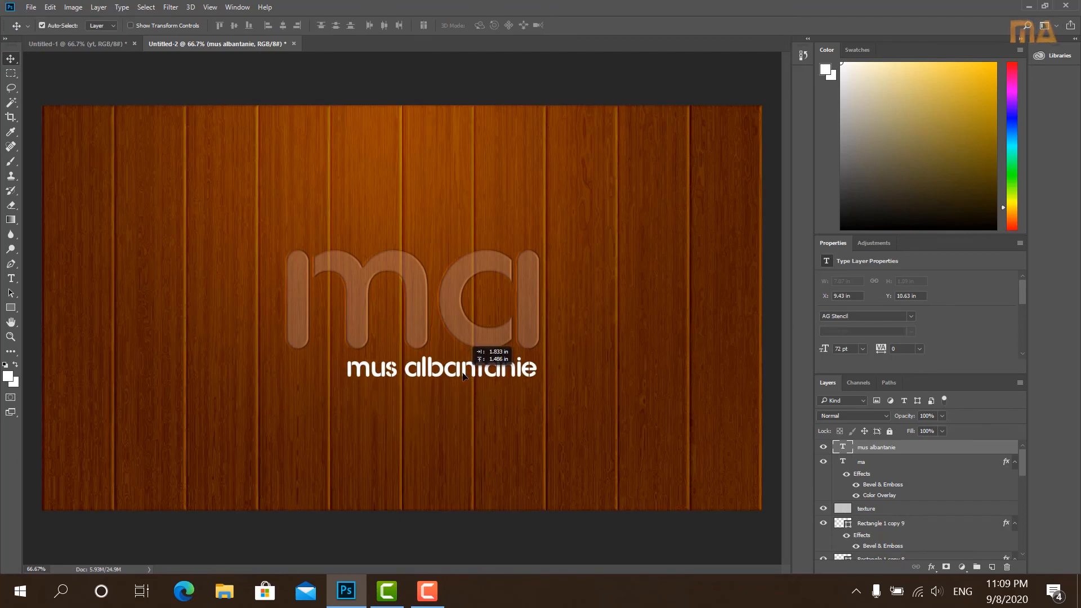
drag(463, 376, 463, 375)
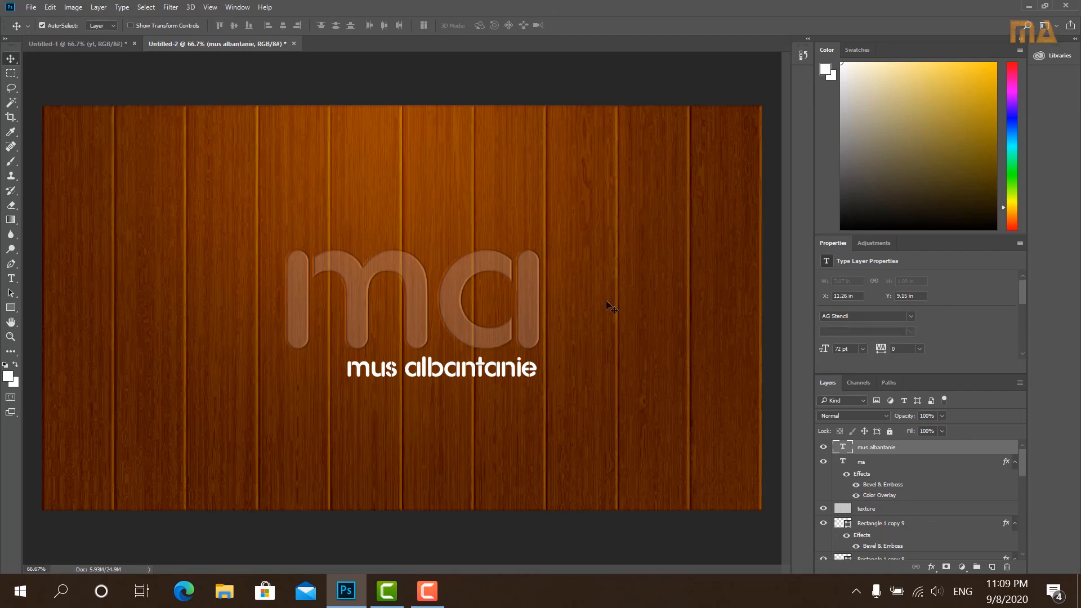
key(Down)
key(Down)
key(Down)
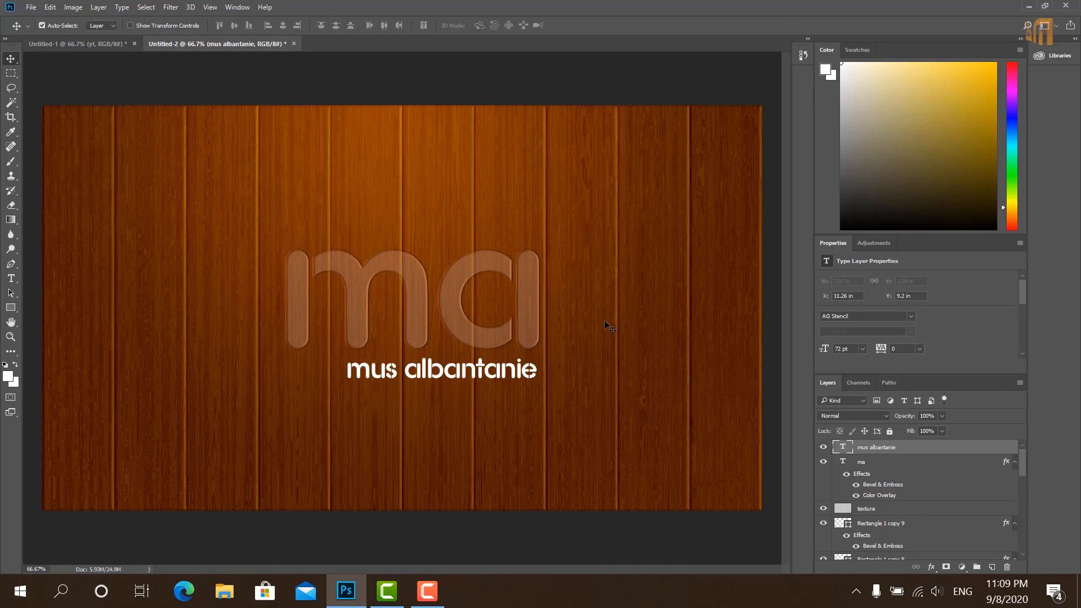
key(ctrl+t)
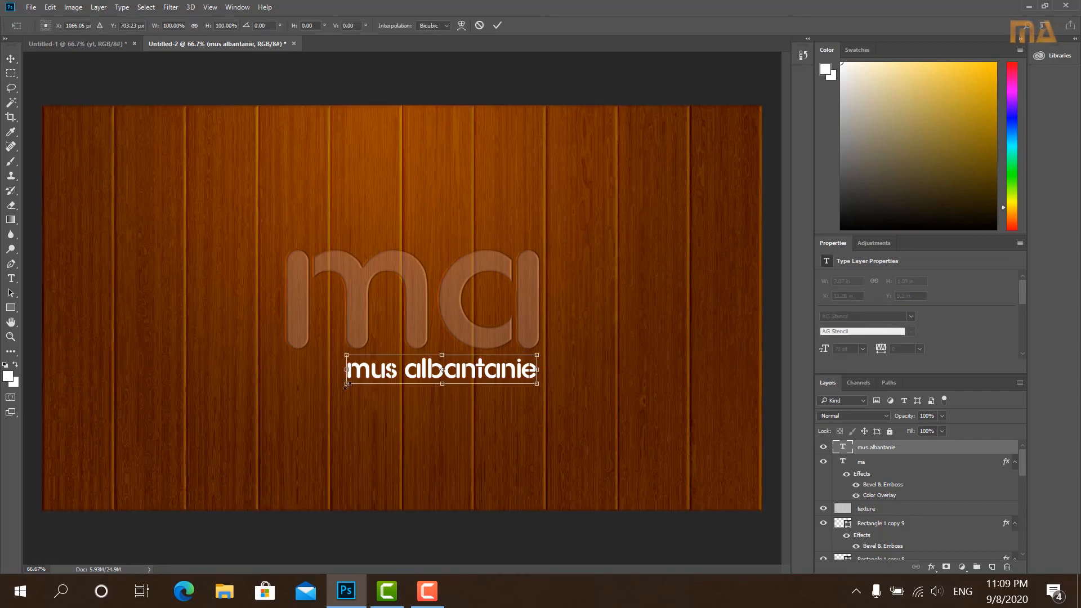
drag(346, 385, 333, 388)
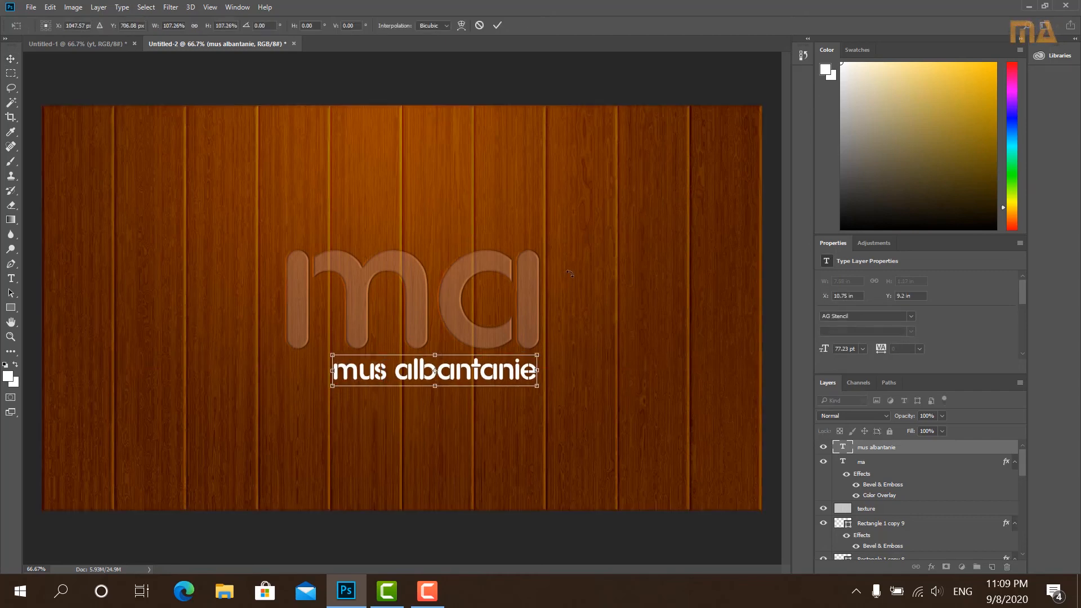
click(497, 25)
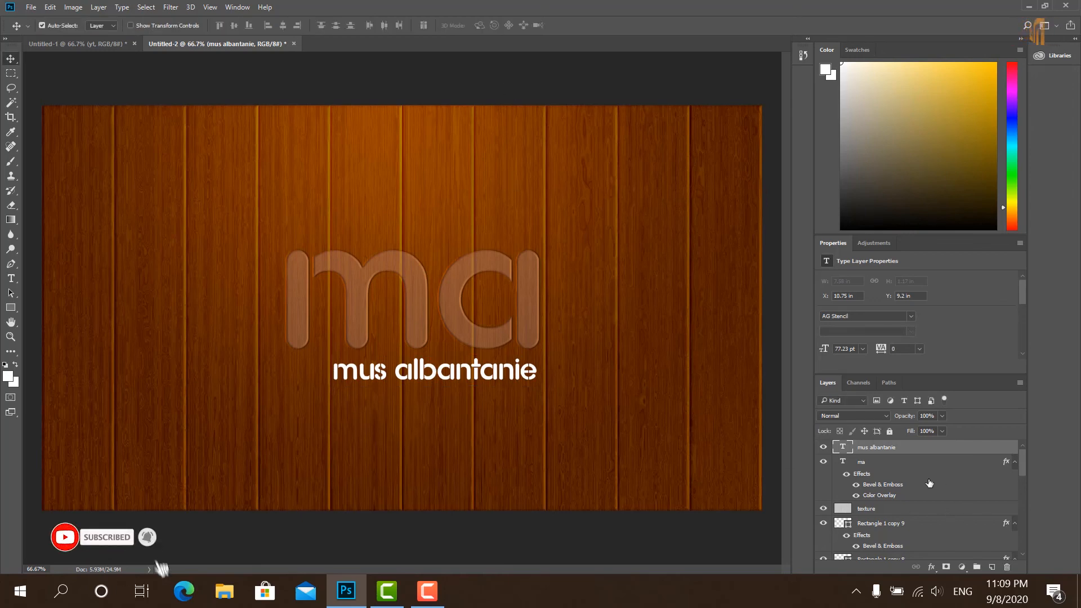
- Copy the layer style of the ma layer and paste it onto the name text layer
click(945, 470)
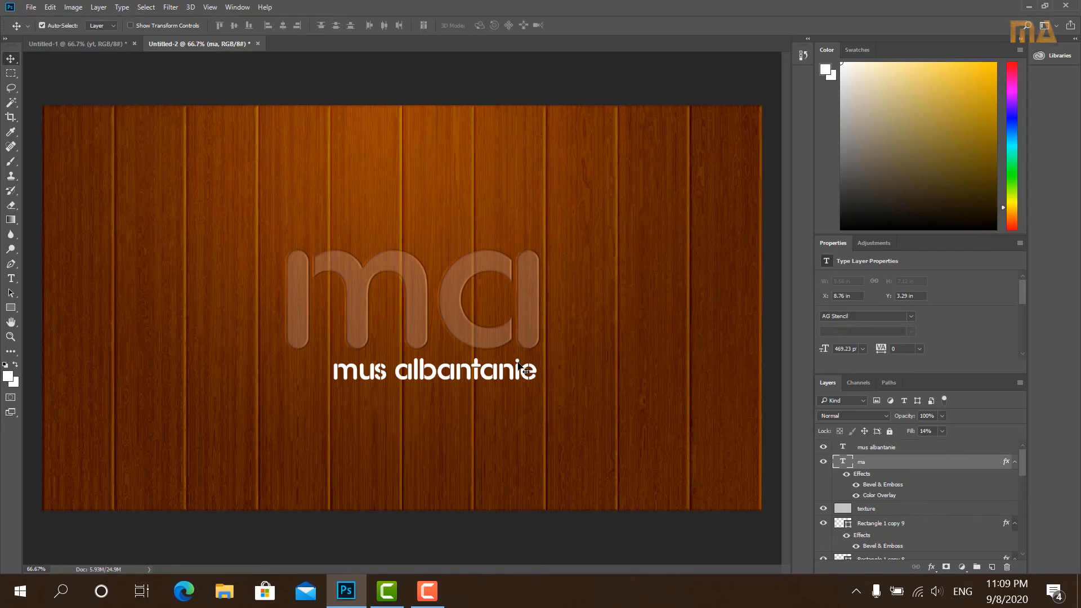
right_click(871, 463)
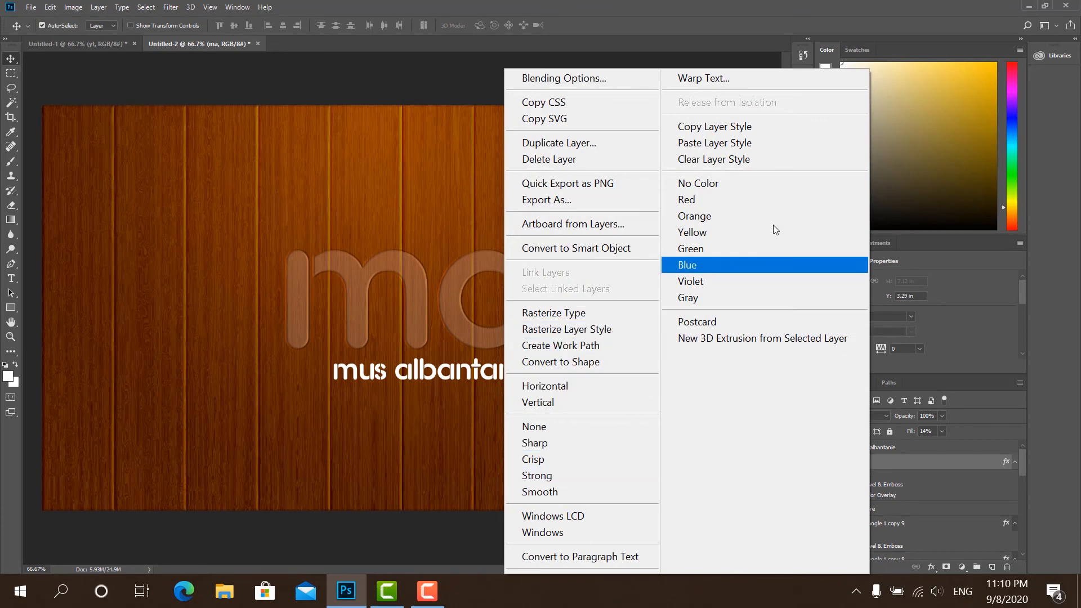
click(728, 128)
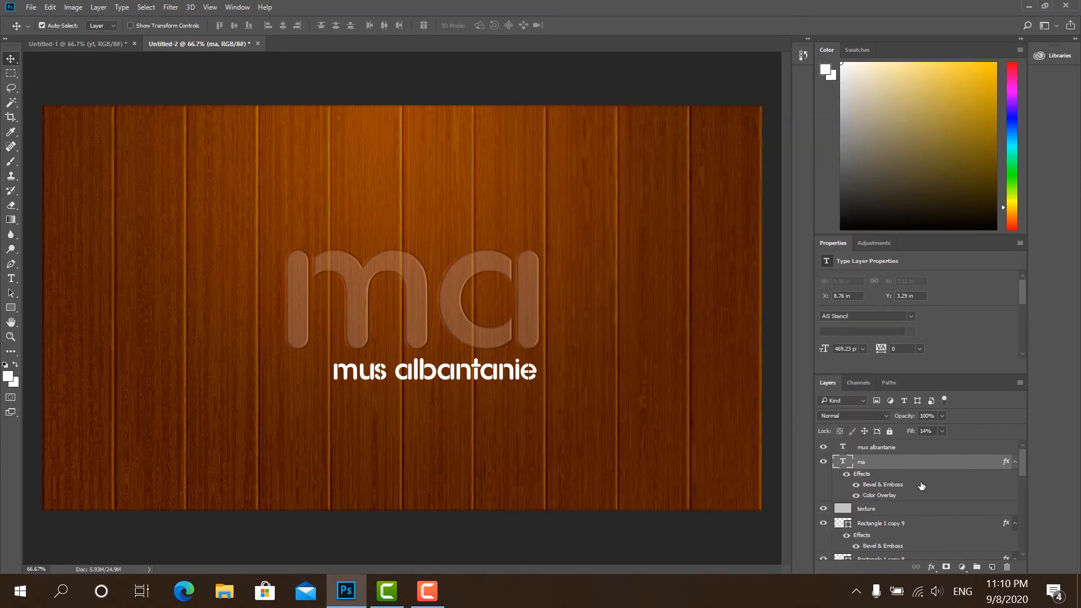
click(886, 449)
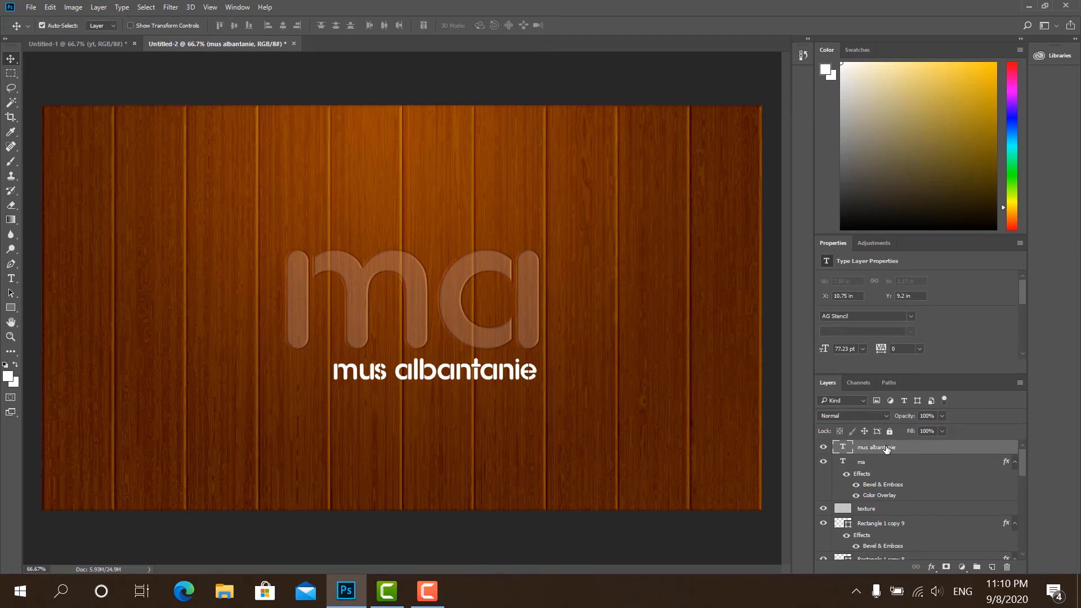
right_click(887, 449)
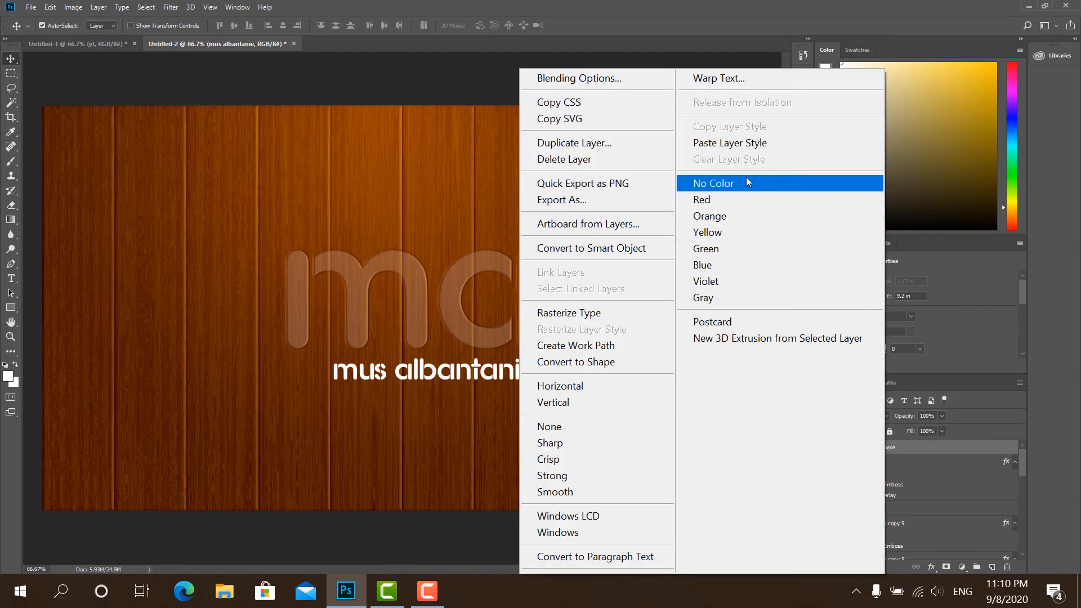
click(750, 148)
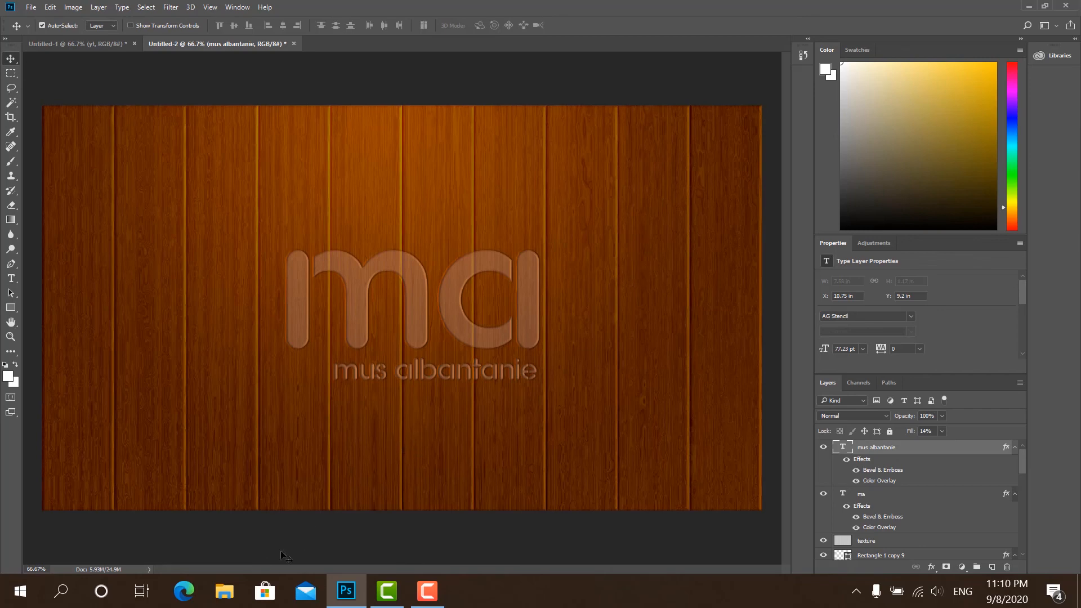
- Place the yt.png image from the Gambar folder on drive E: into the Untitled-2 document using File Explorer
click(224, 591)
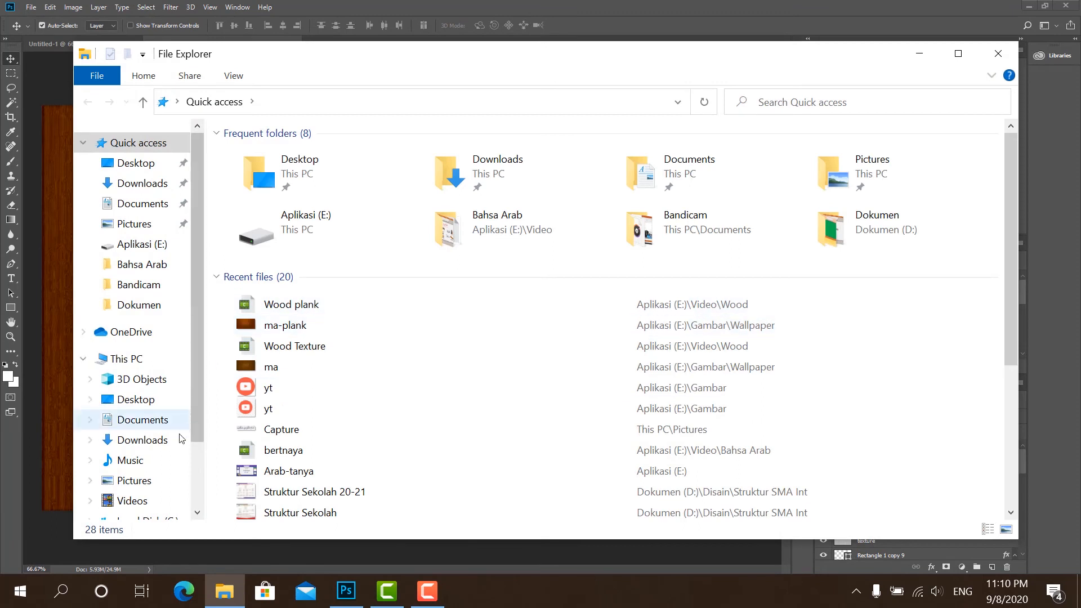
drag(197, 364, 197, 434)
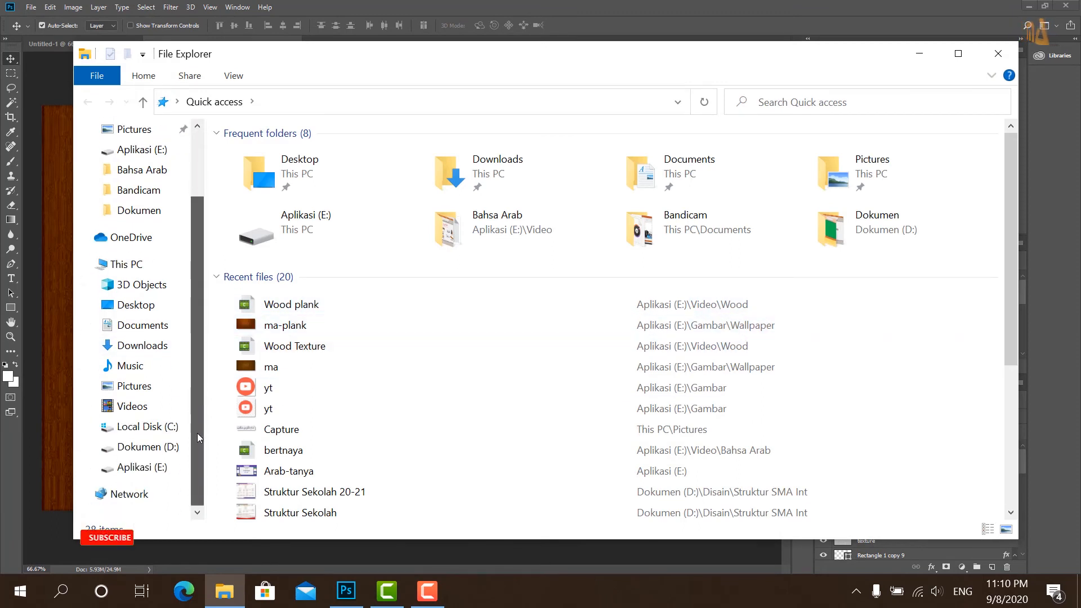
click(157, 467)
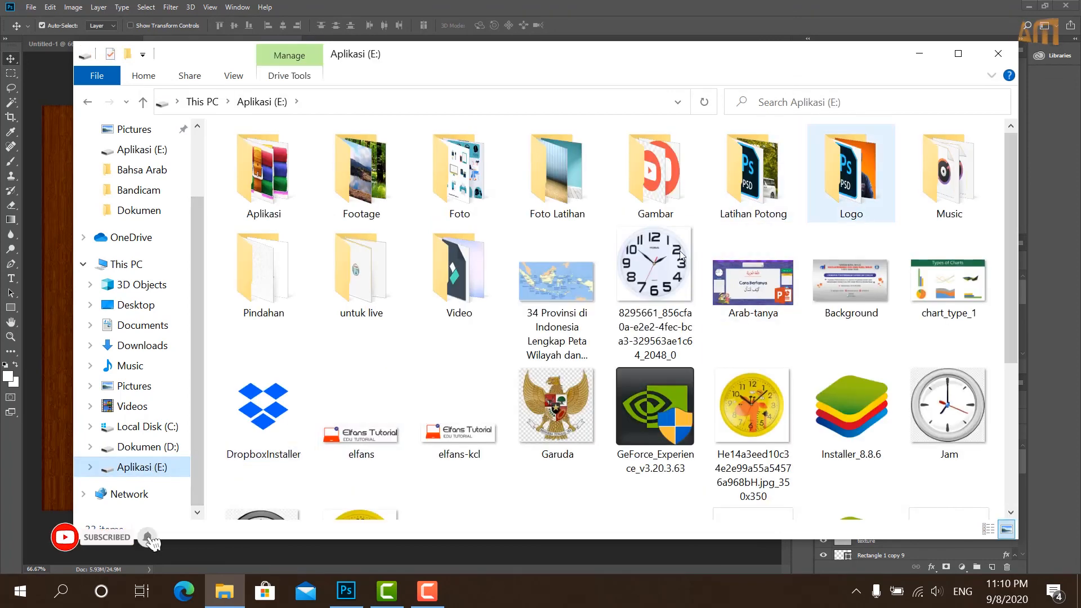
double_click(639, 185)
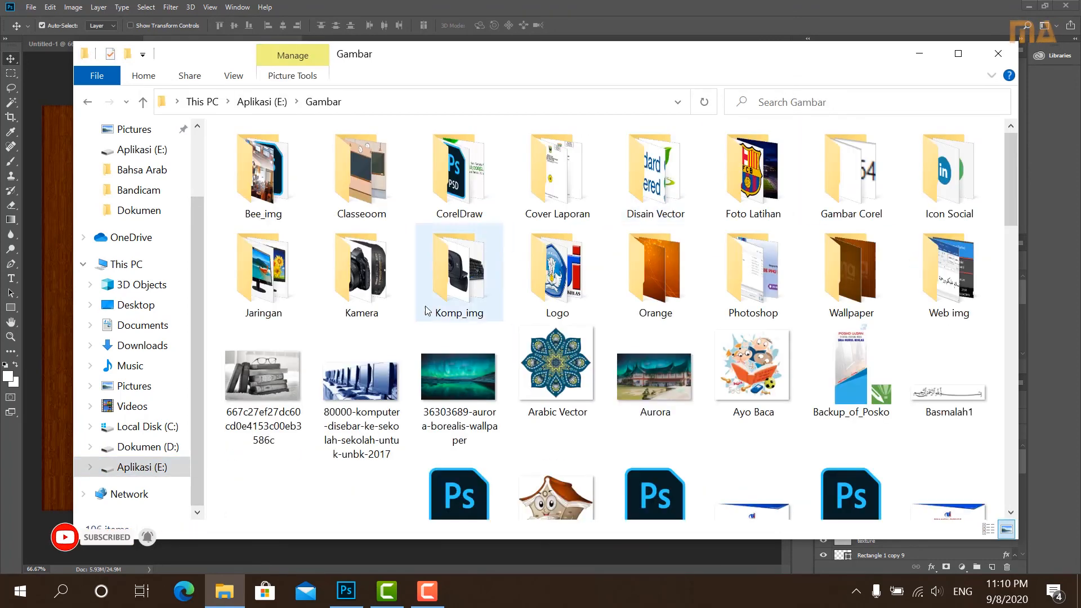
scroll(440, 321, down, 10)
scroll(440, 321, down, 5)
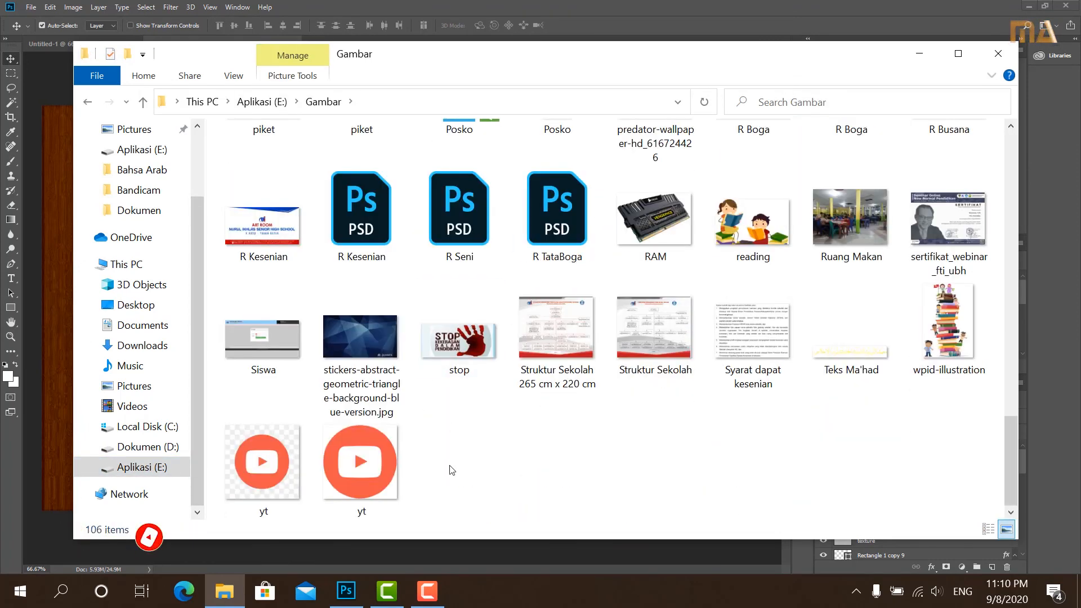
drag(382, 467, 287, 469)
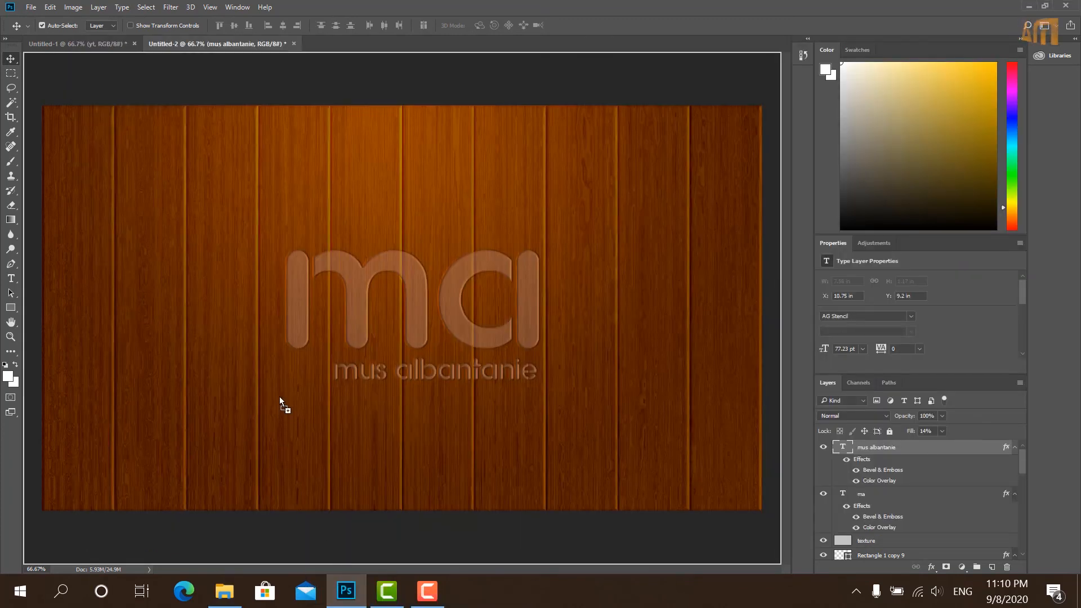
drag(279, 396, 280, 389)
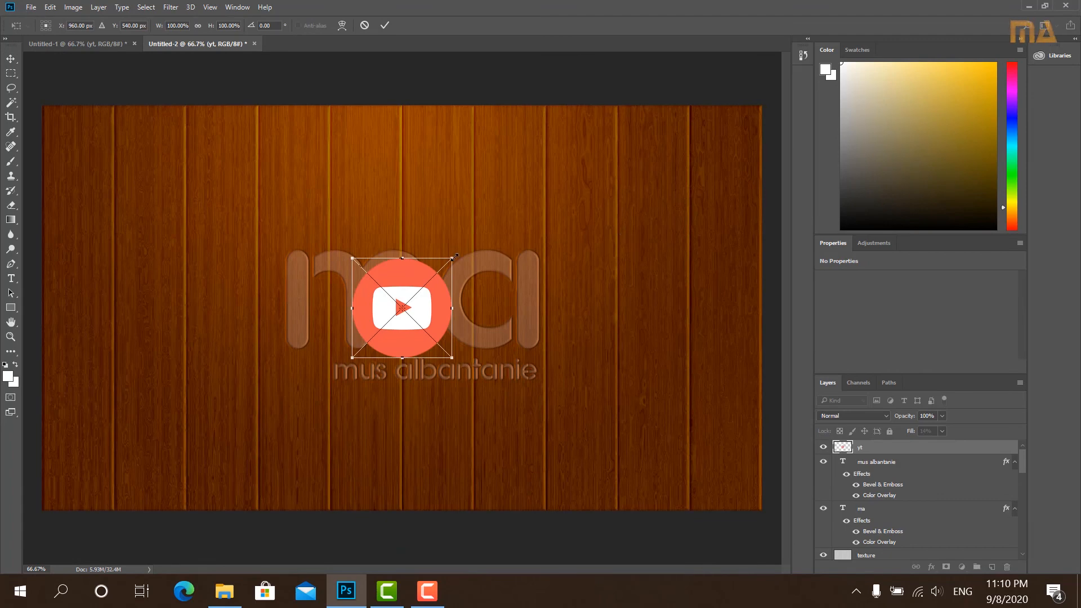
- Scale the placed yt icon to about 28.57% and move it beside the start of the name text, under the m
drag(455, 257, 376, 318)
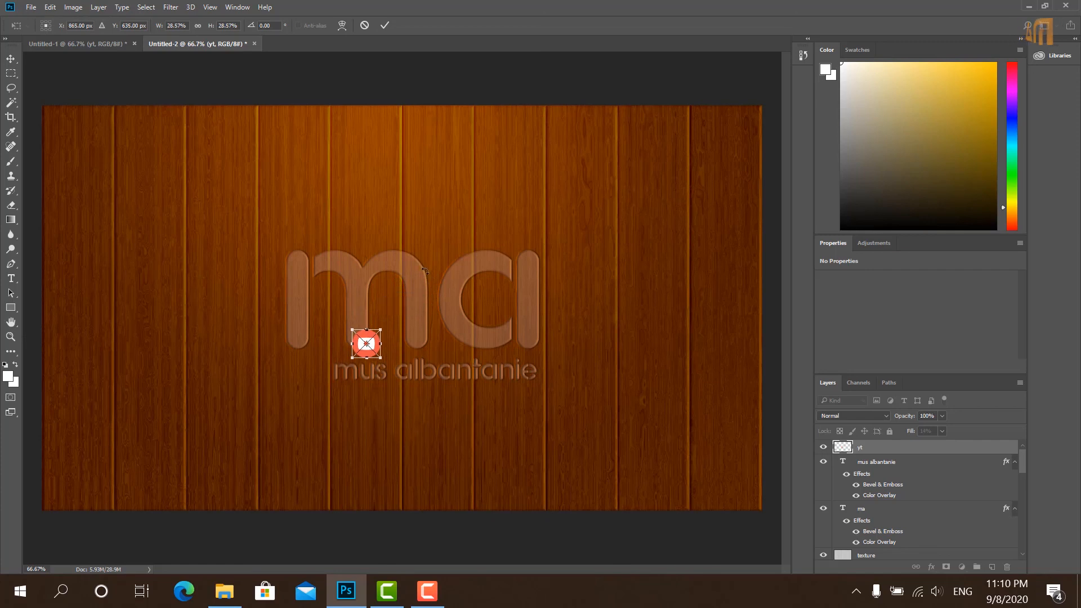
click(385, 26)
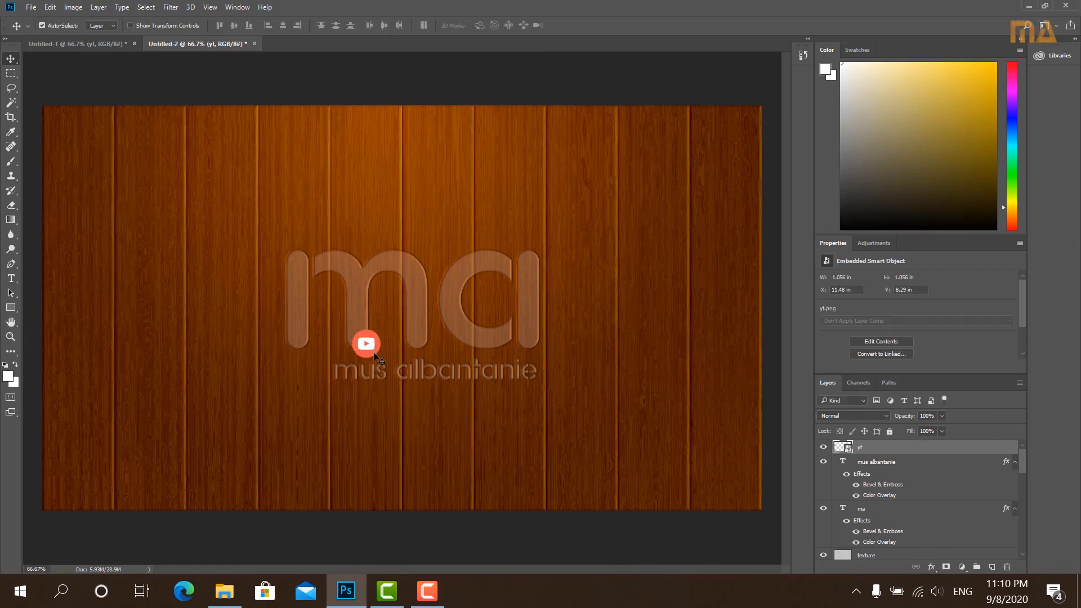
drag(365, 347, 299, 374)
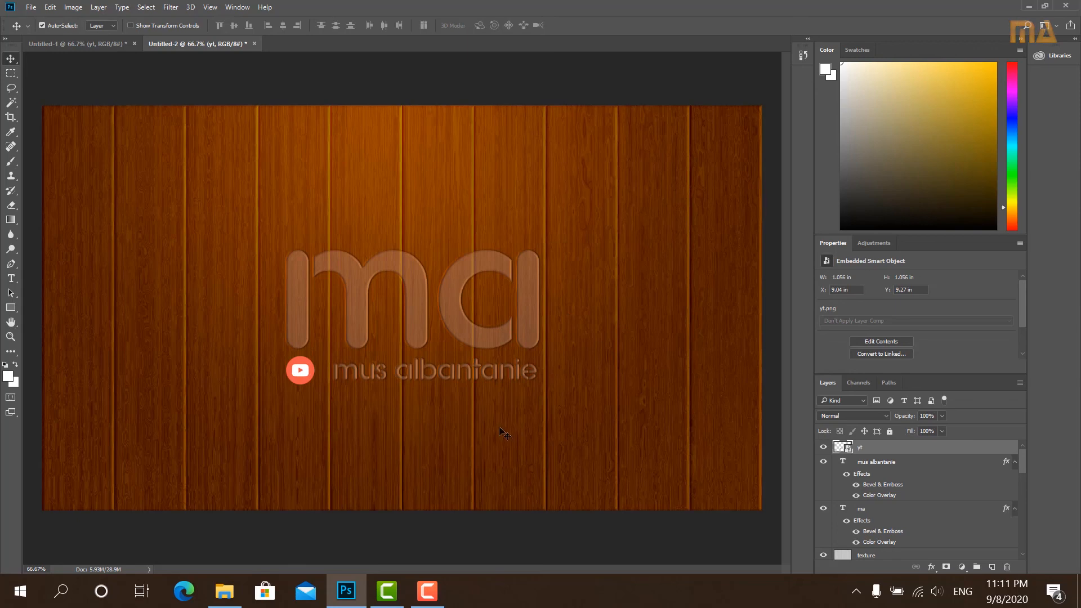
- Paste the copied layer style with its bevel and colour overlay onto the yt icon layer
right_click(873, 452)
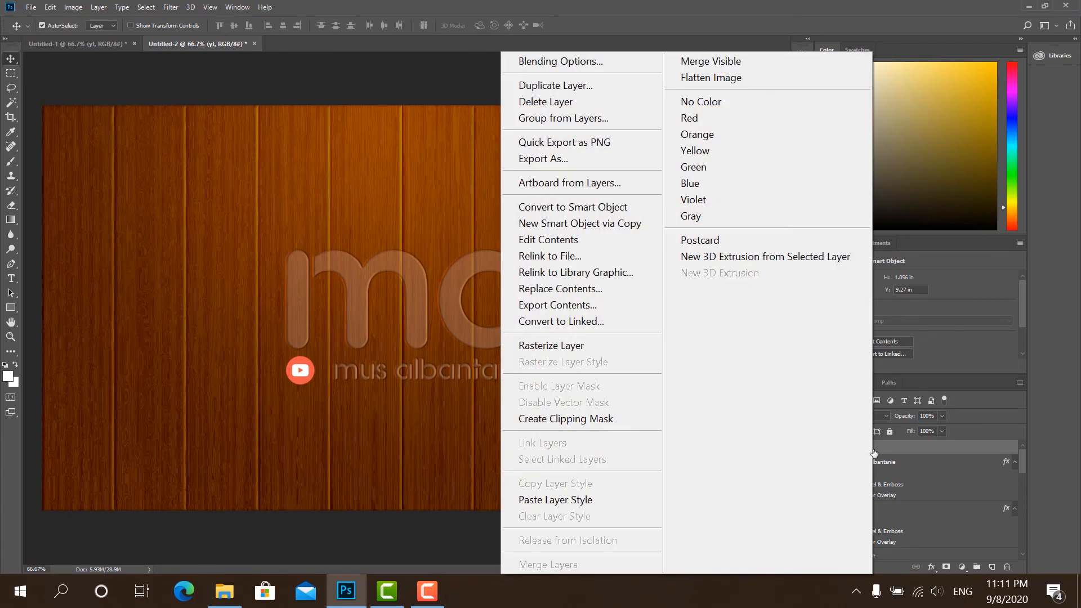
click(552, 498)
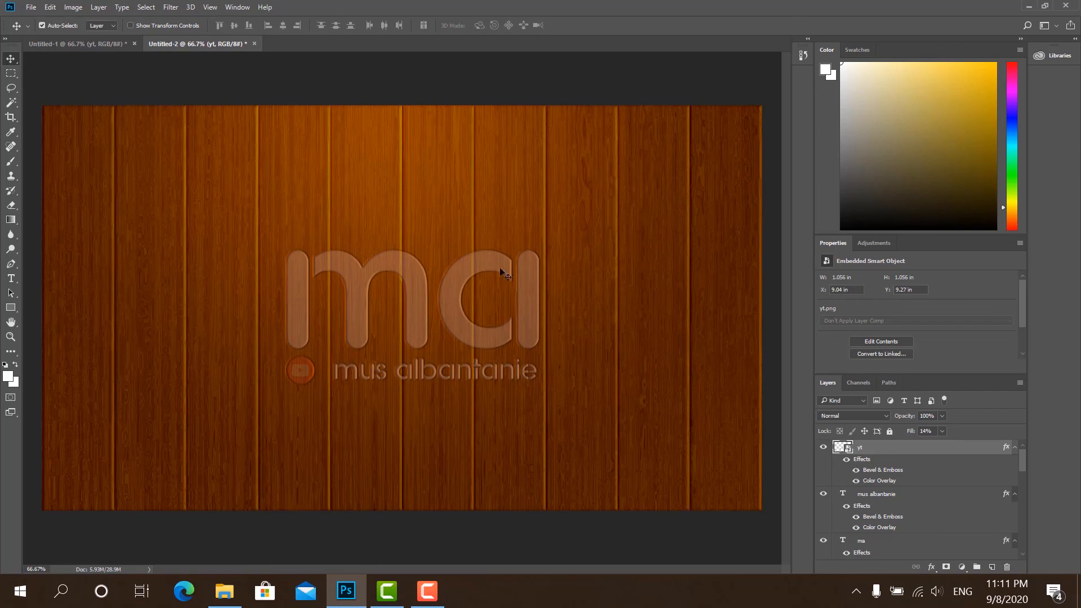
click(31, 8)
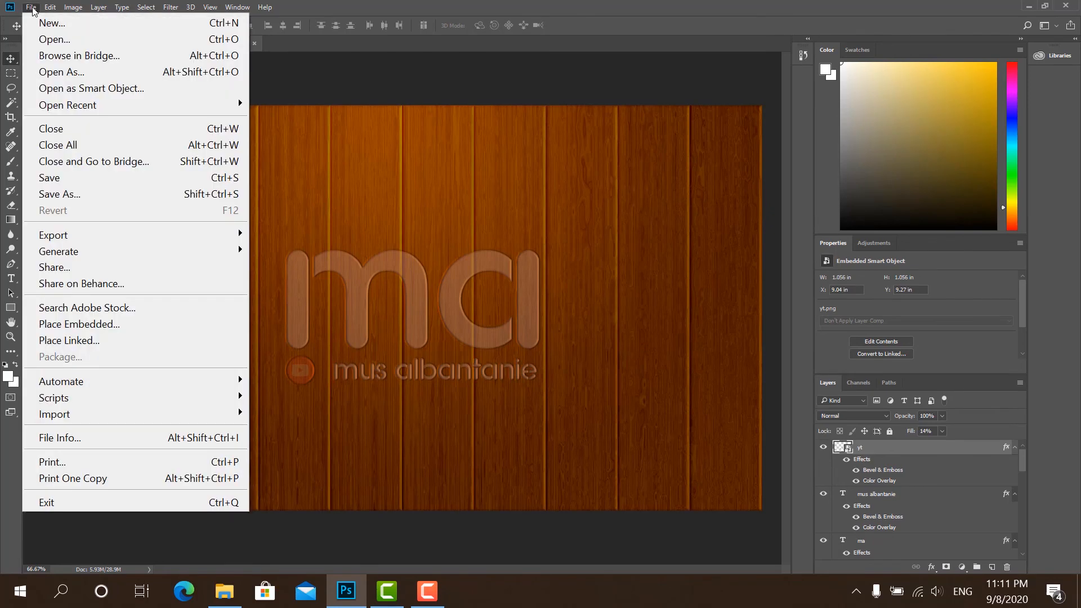
click(79, 193)
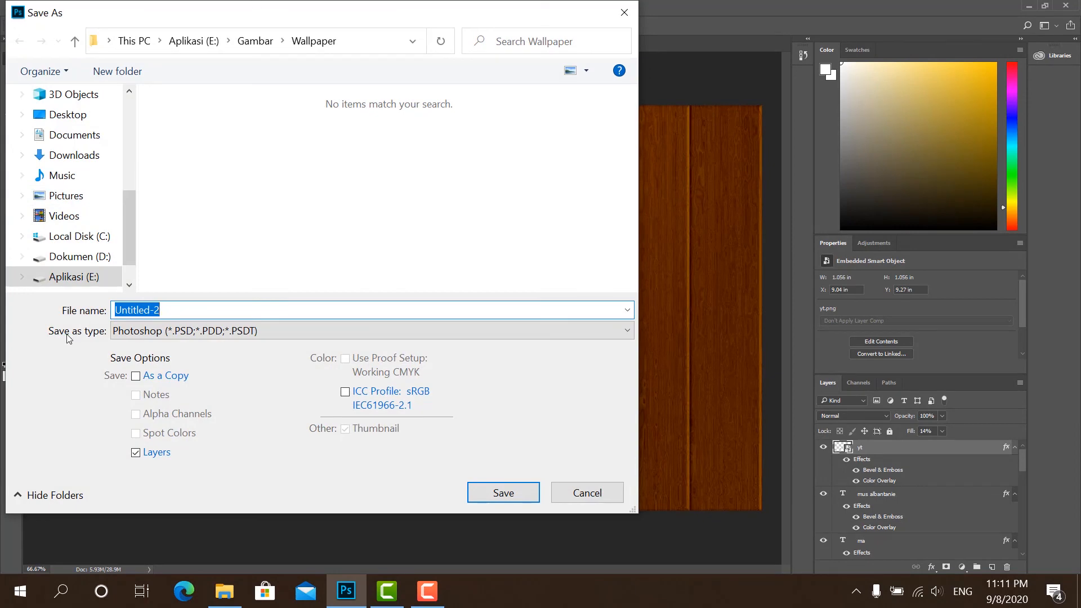
click(163, 333)
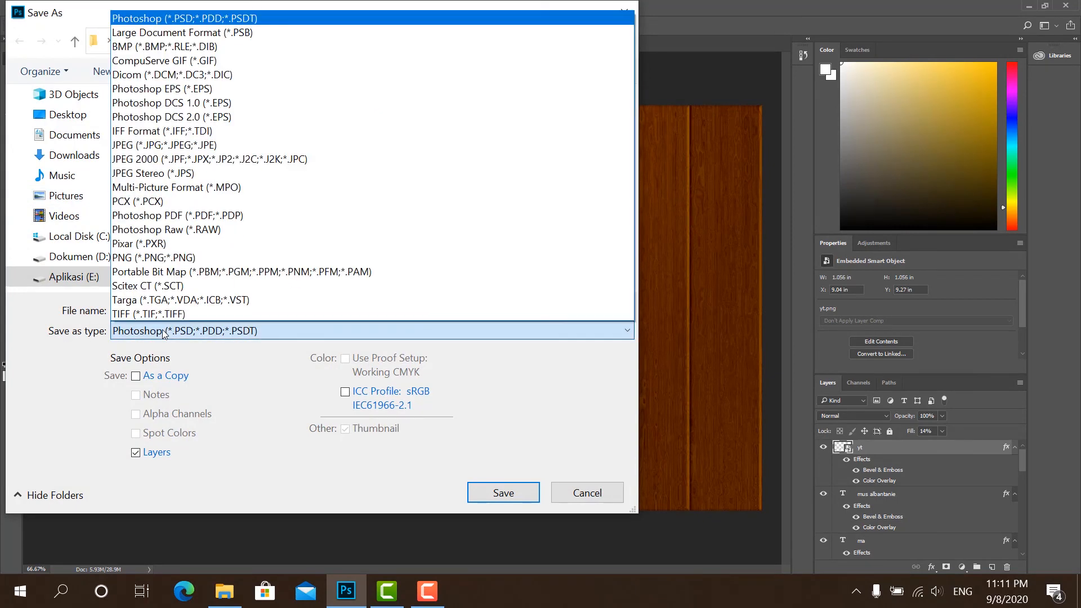
click(179, 146)
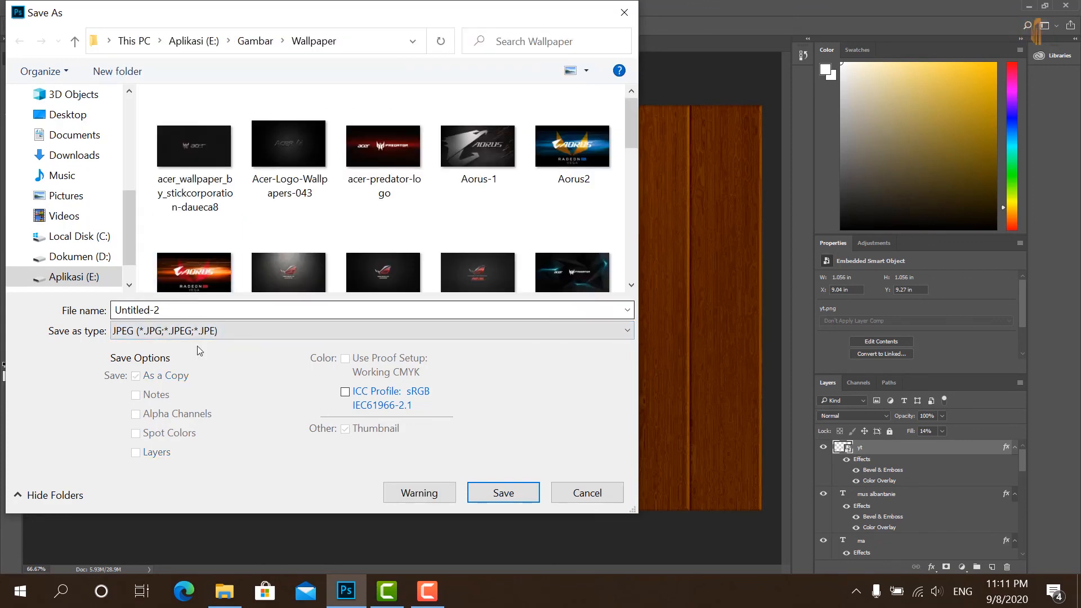
click(586, 491)
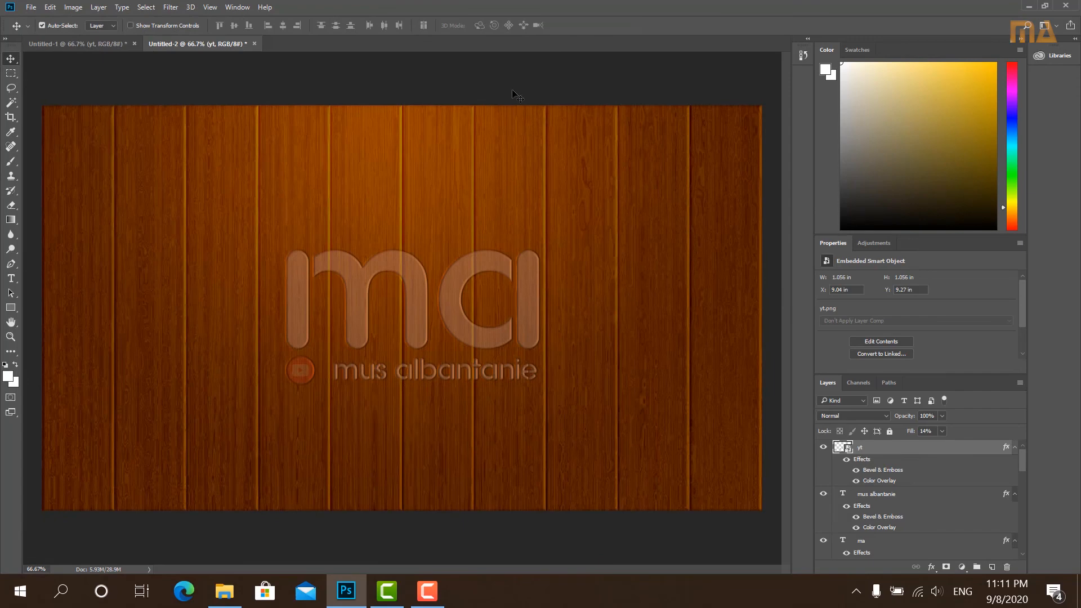